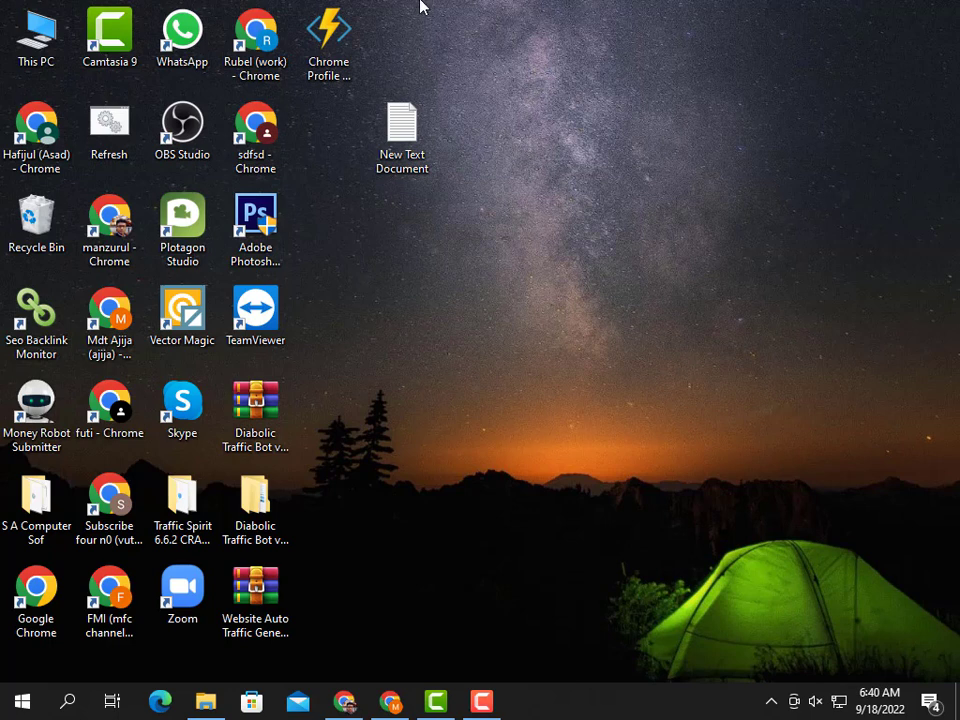
Generate 7 Chrome profiles with Chrome Profile Generator, keeping start number 1 and the Chrome- name prefix
double_click(340, 47)
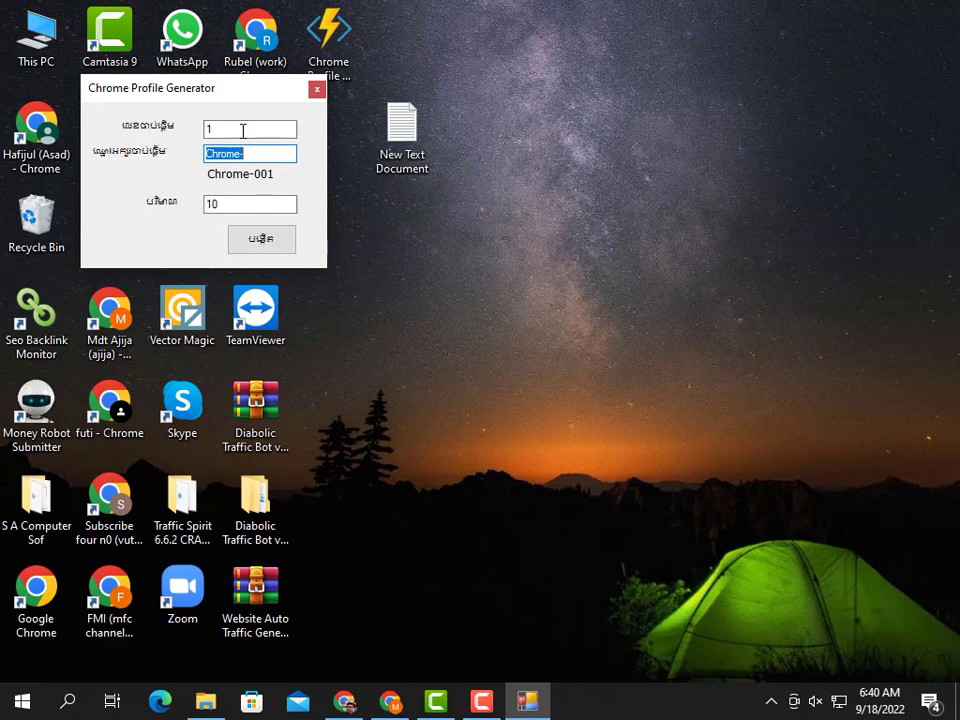
left_click(229, 204)
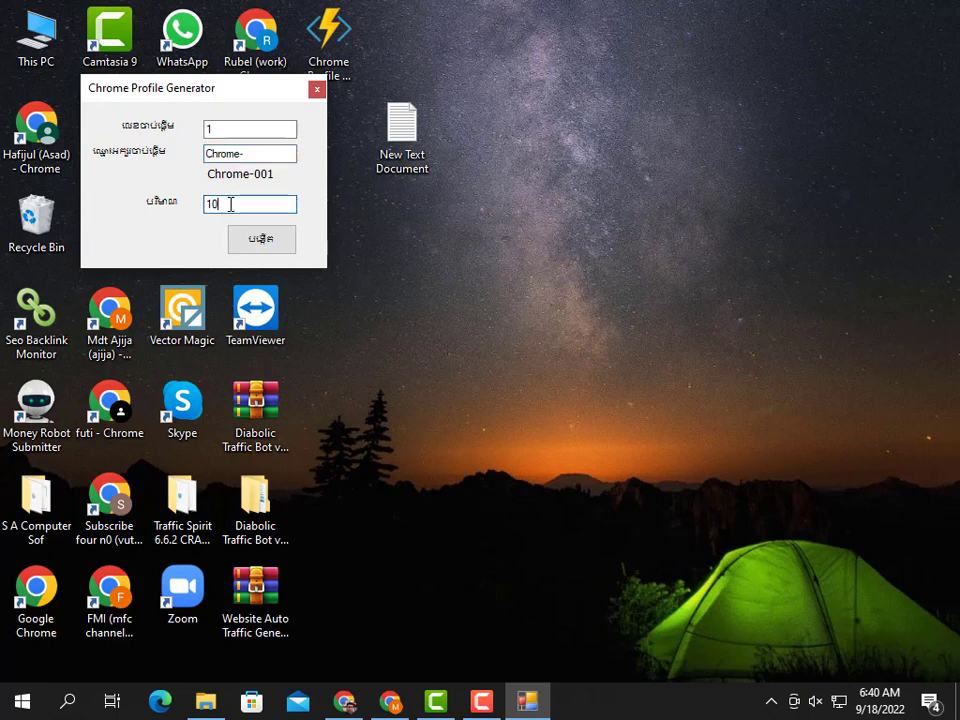
key("BackSpace")
key("BackSpace")
type("7")
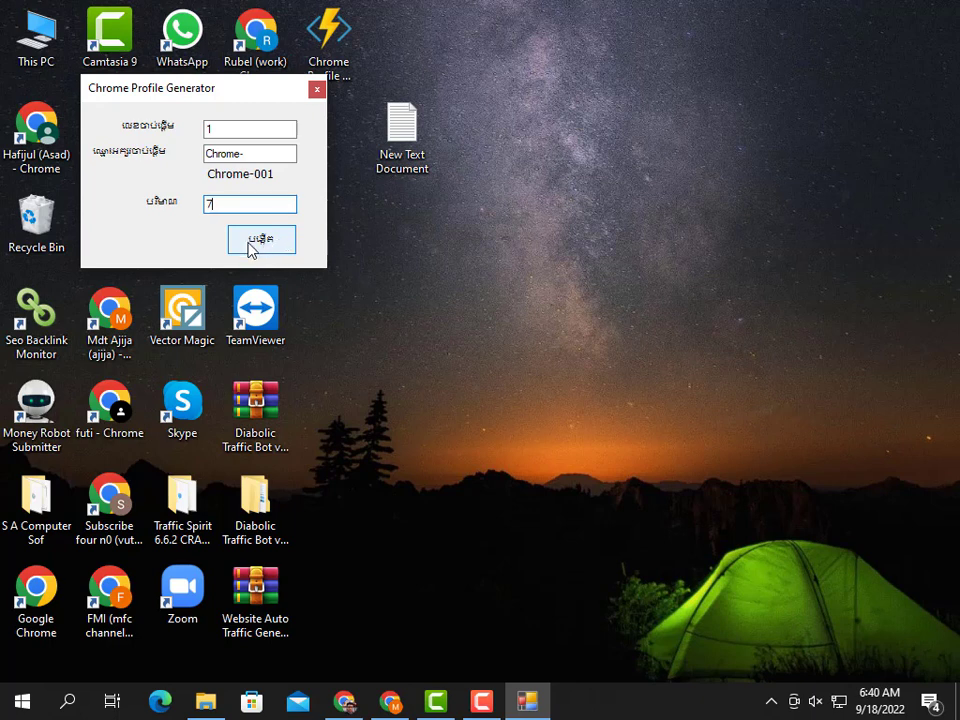
left_click(264, 240)
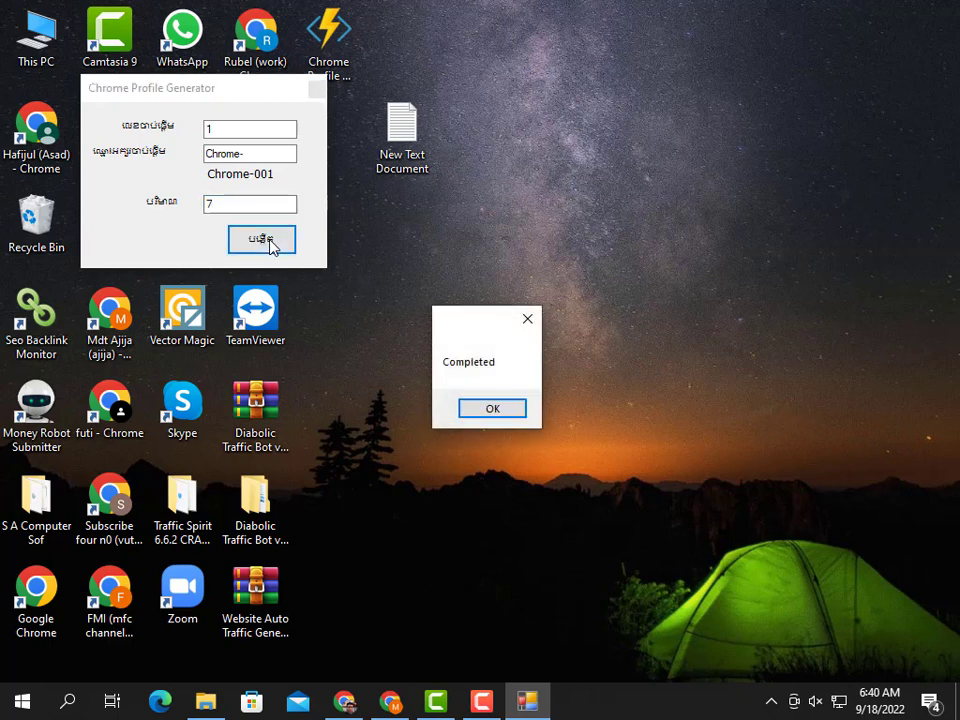
left_click(492, 409)
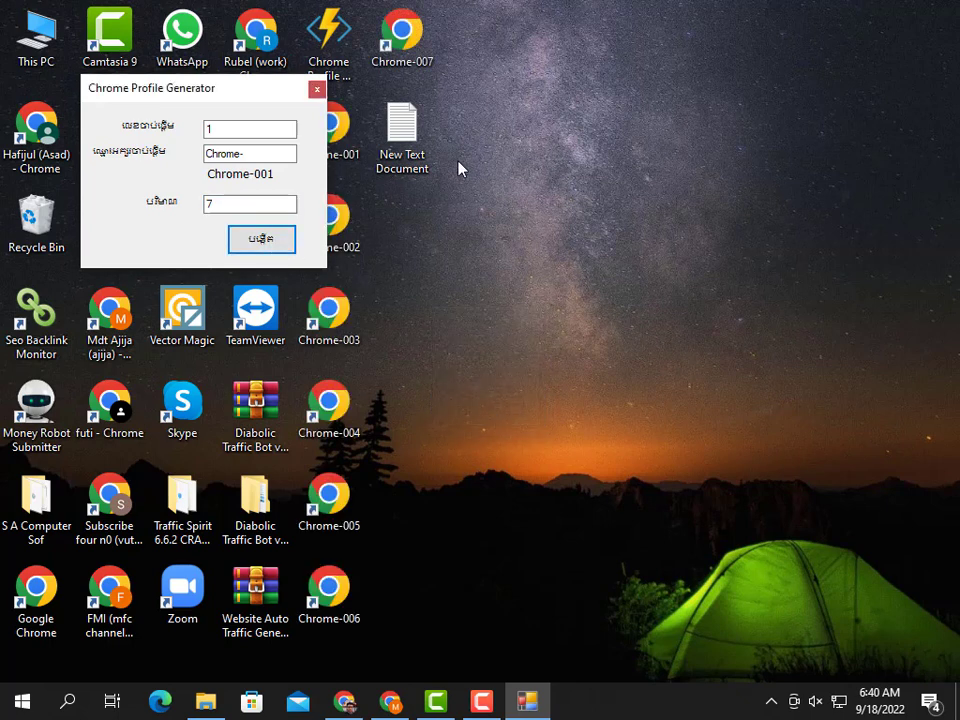
Close Chrome Profile Generator and refresh the desktop
left_click(317, 92)
right_click(505, 62)
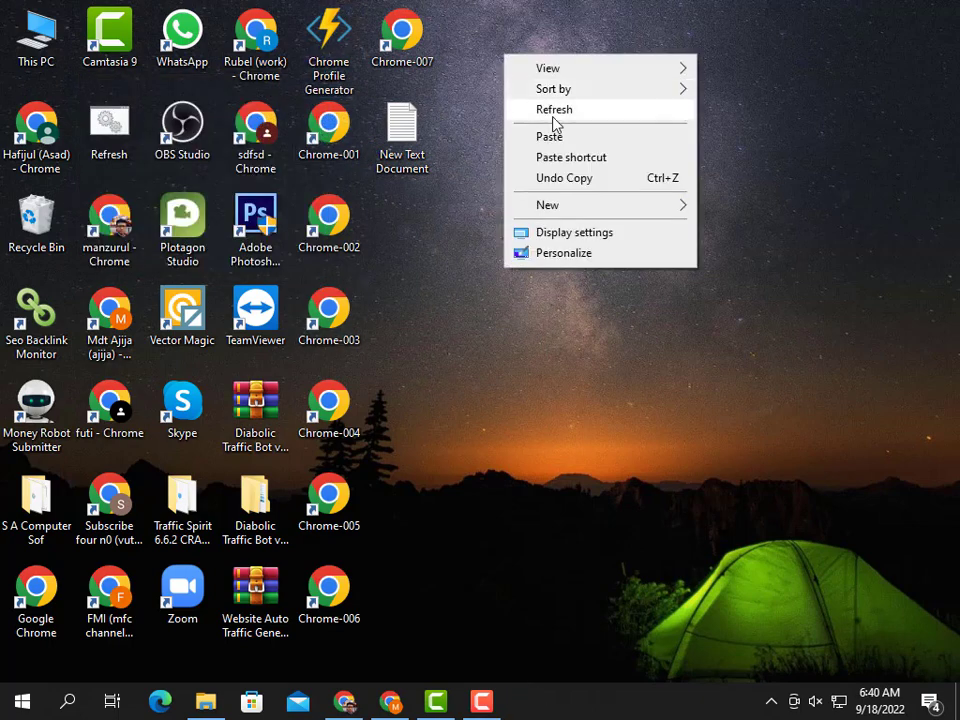
left_click(540, 107)
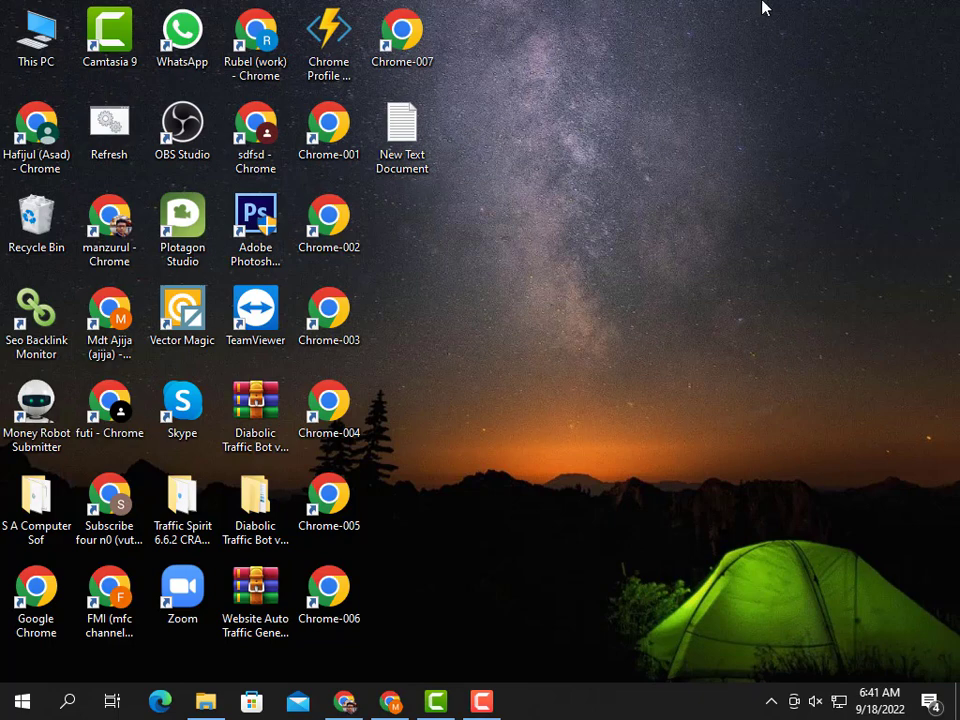
Launch the Chrome-001 profile in a maximized window and replace its welcome page with a blank new tab
left_click(328, 124)
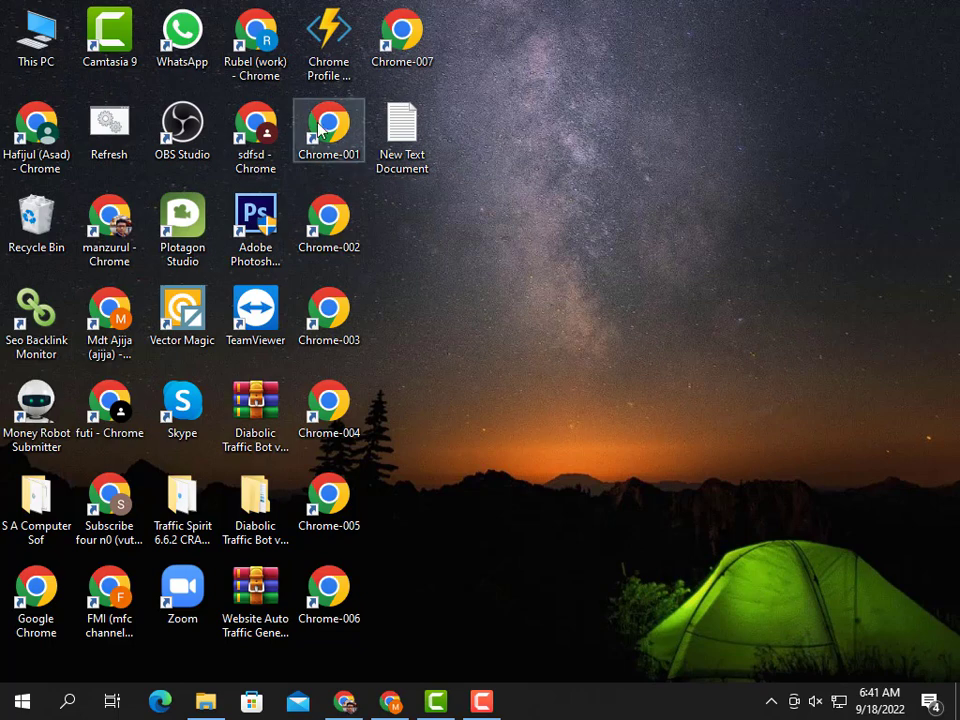
key("Return")
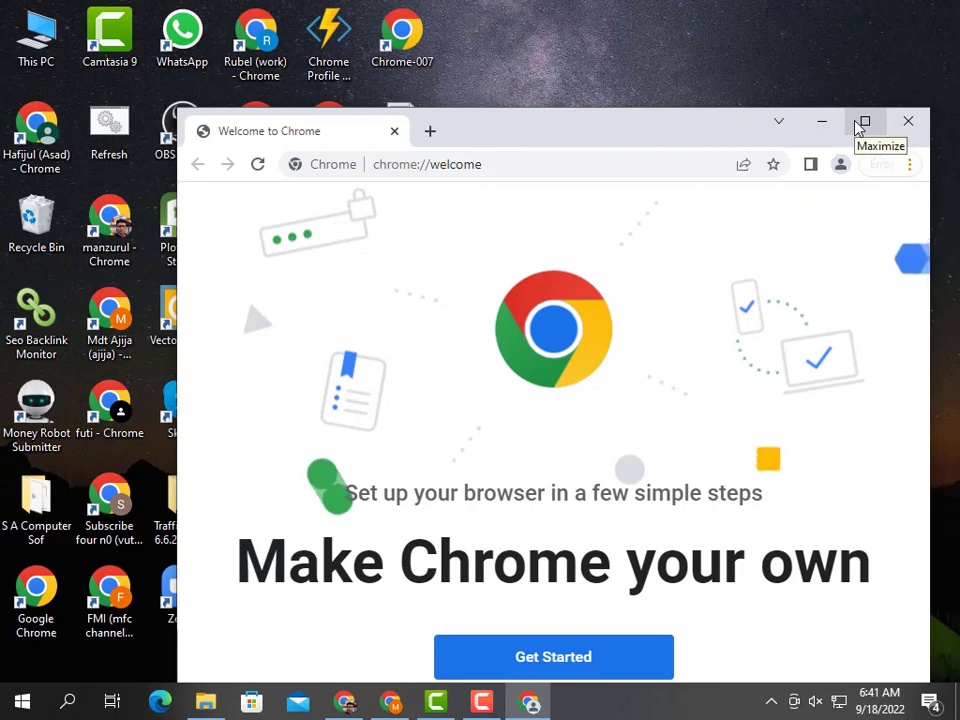
left_click(862, 122)
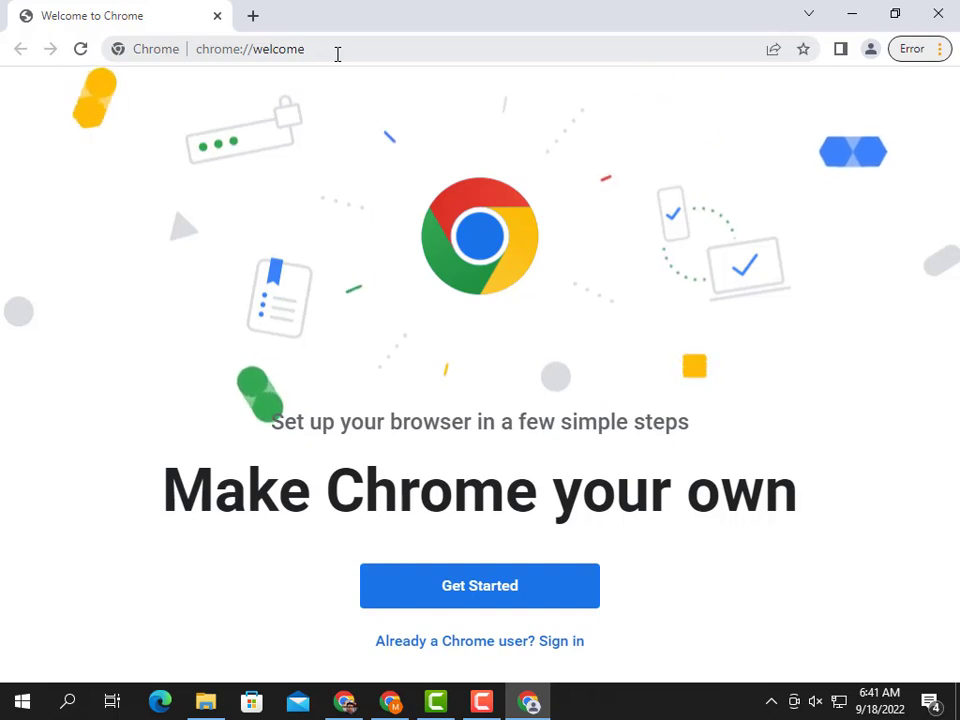
left_click(254, 17)
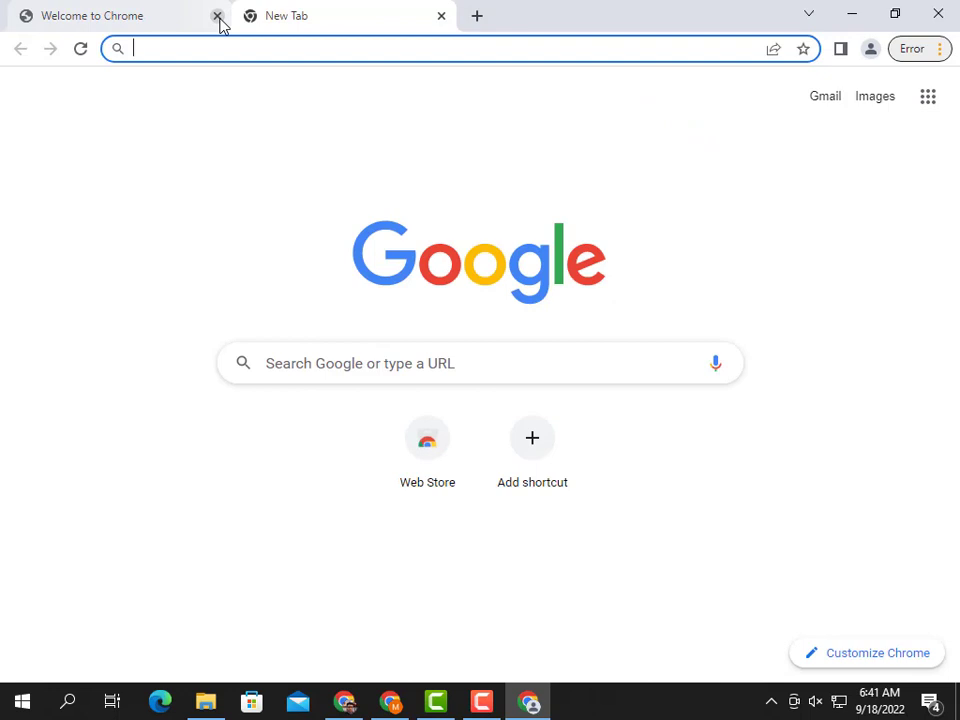
left_click(219, 20)
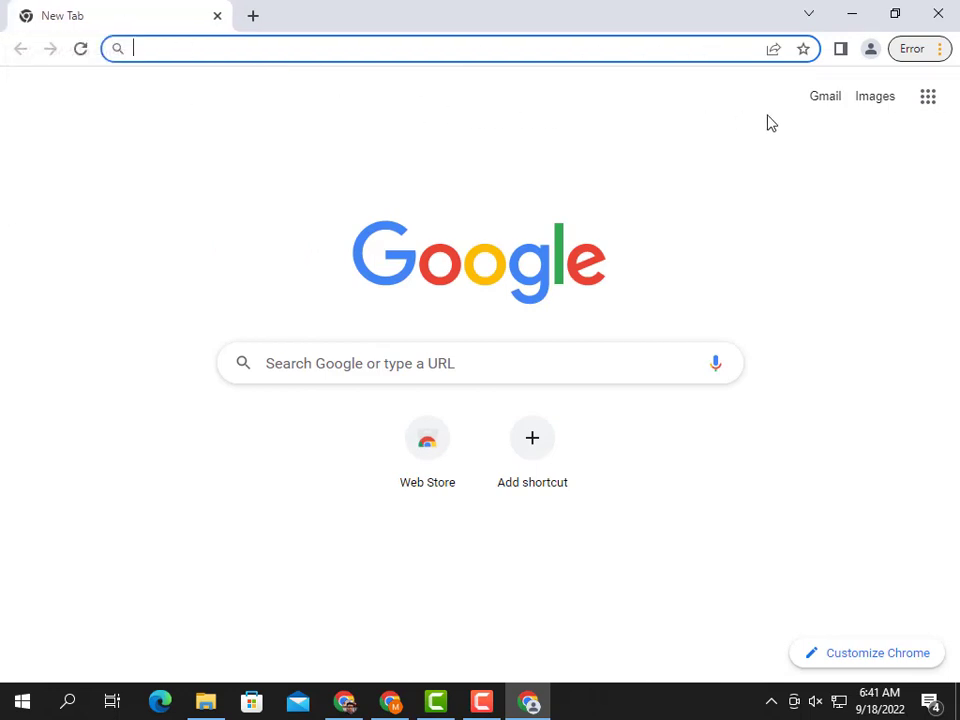
Clear the browser's alert about the newly added NewTab extension
left_click(939, 50)
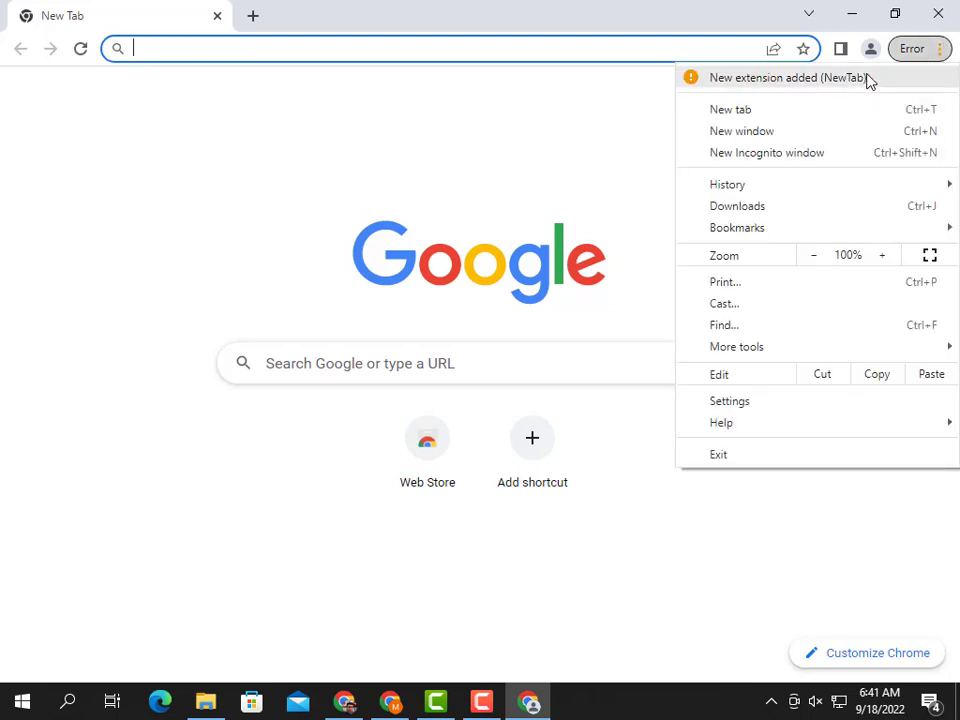
left_click(814, 88)
left_click(605, 258)
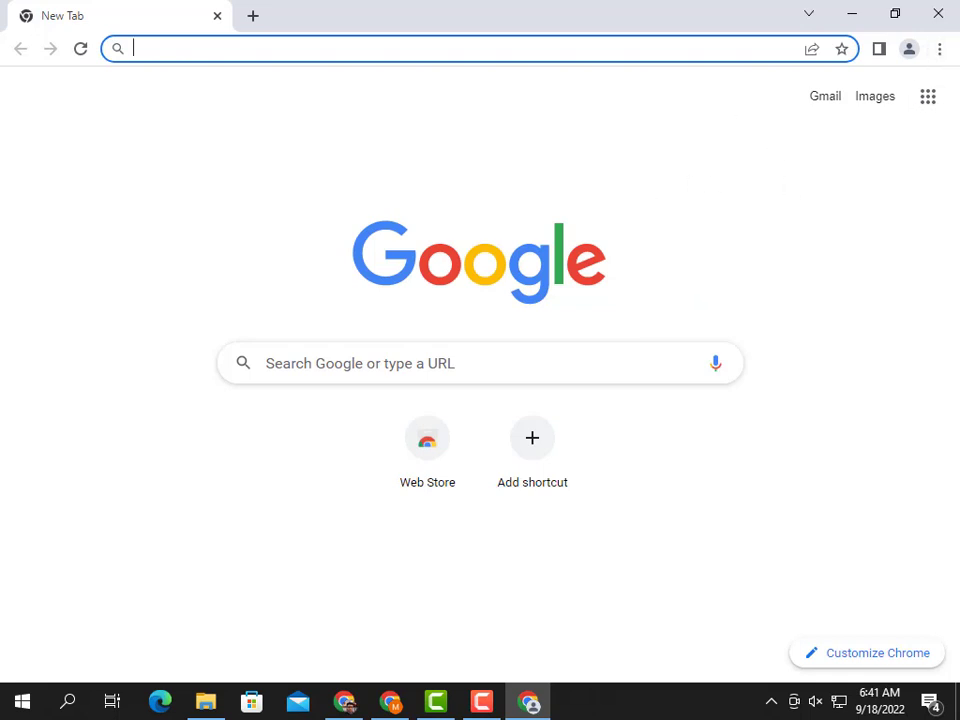
Go to the browser's extensions page and open the Chrome Web Store from it
left_click(940, 50)
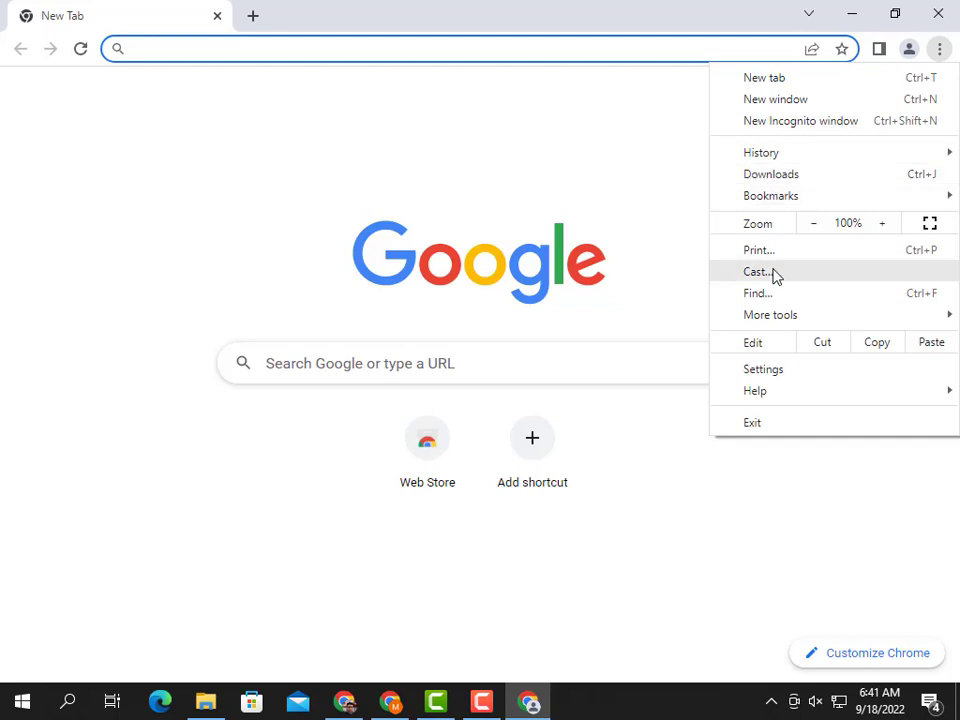
mouse_move(790, 325)
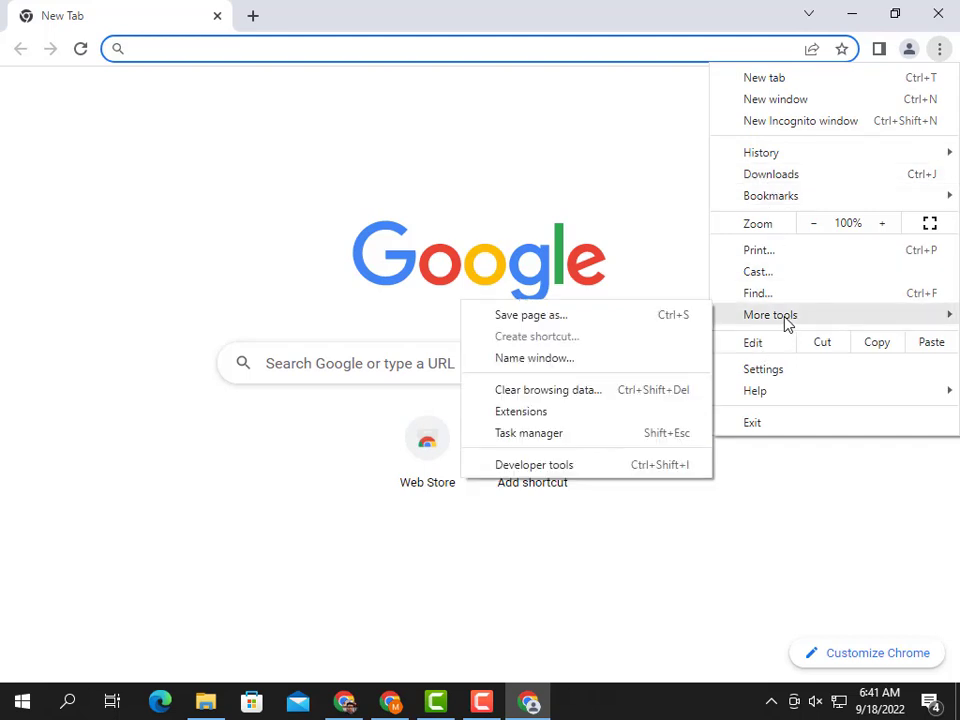
left_click(527, 418)
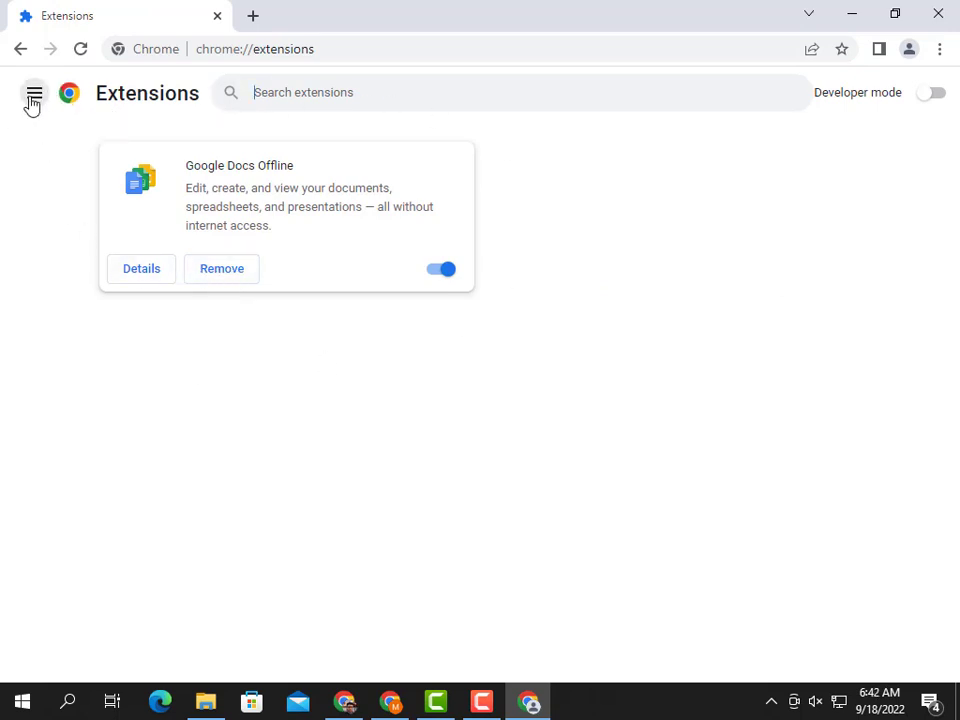
left_click(34, 96)
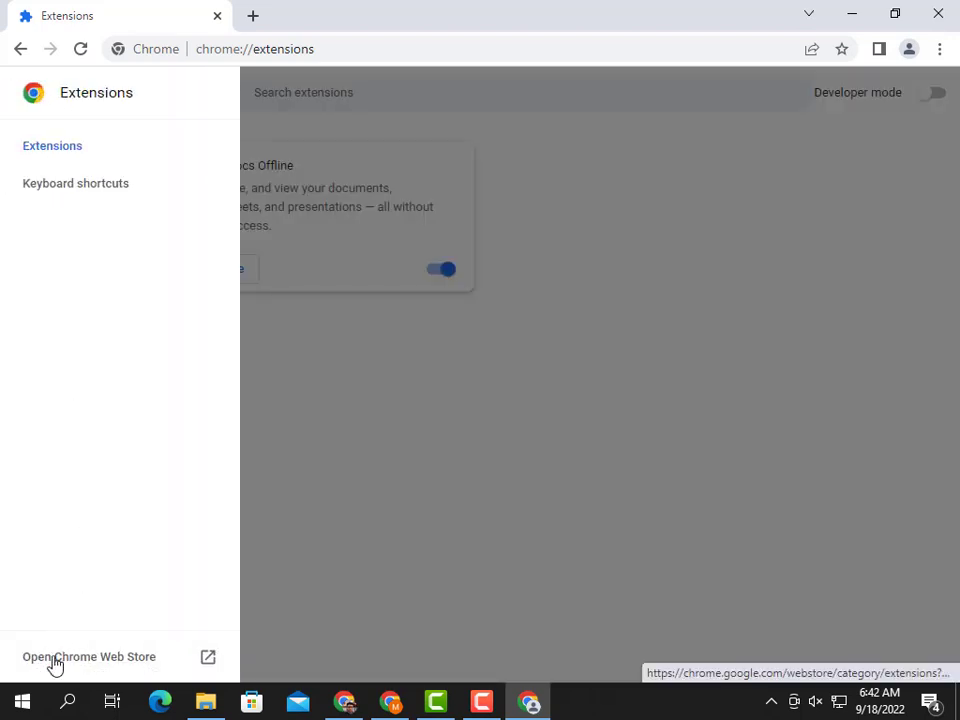
left_click(103, 658)
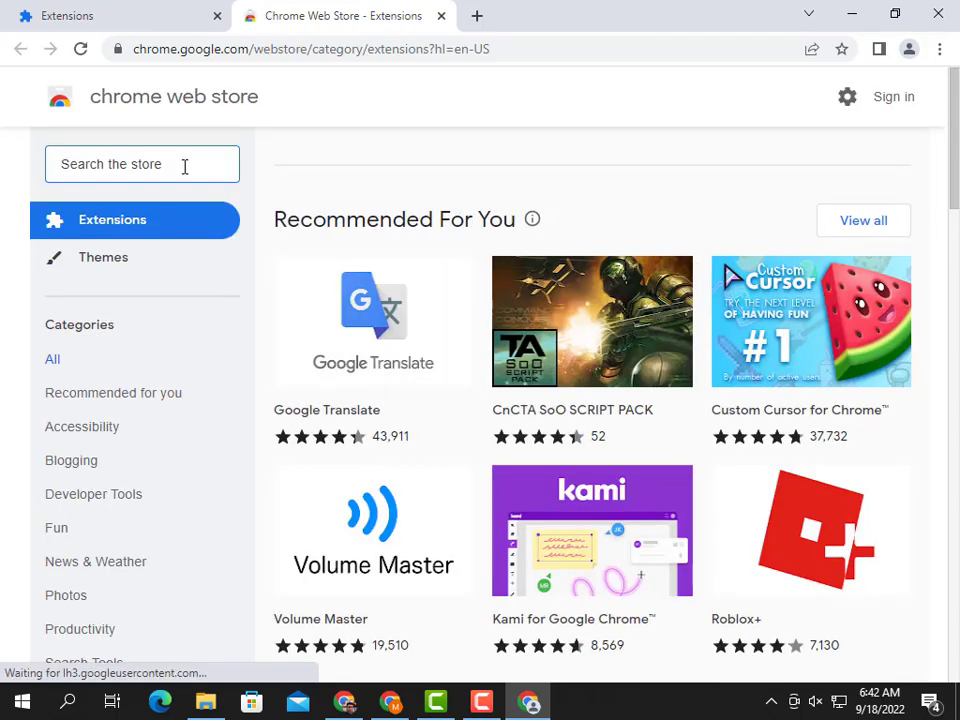
Search the Chrome Web Store for "zenmate free vpn"
type("zenma")
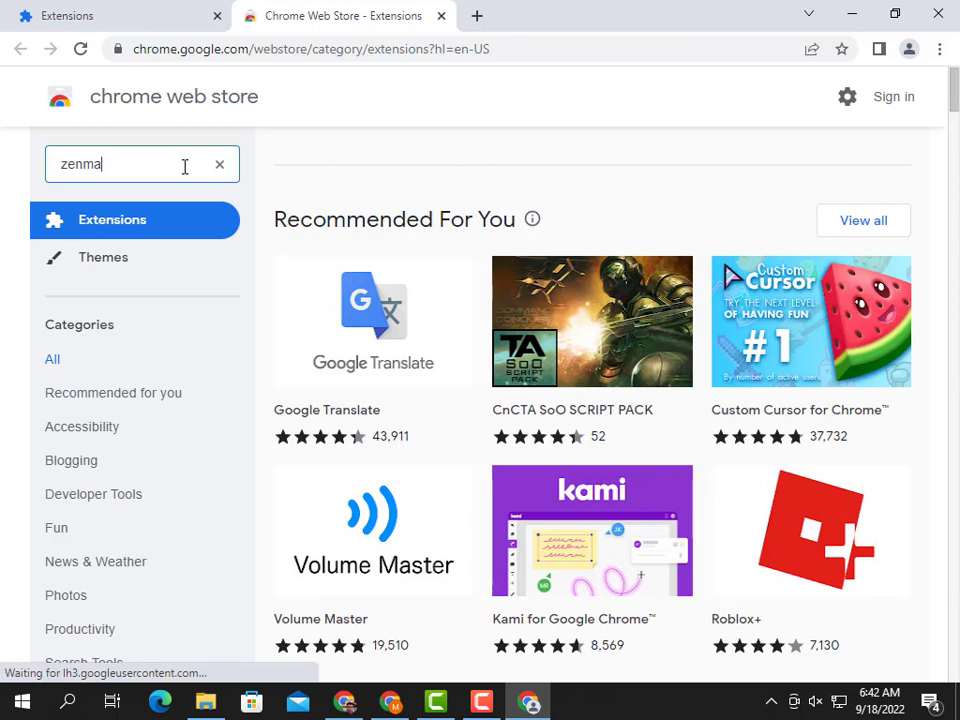
type("te free")
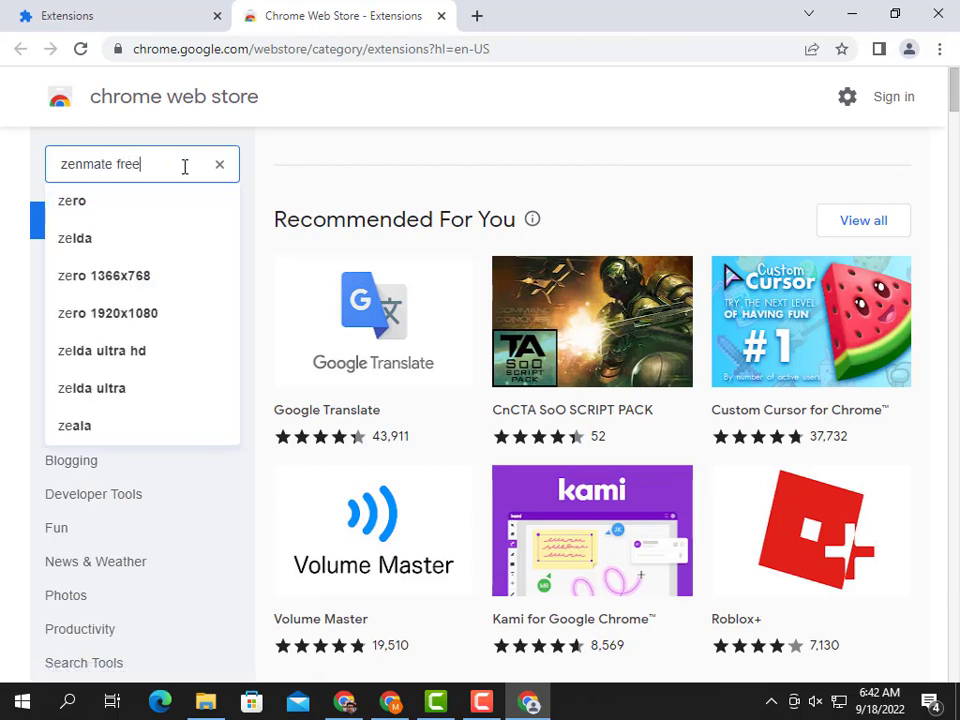
type(" vp")
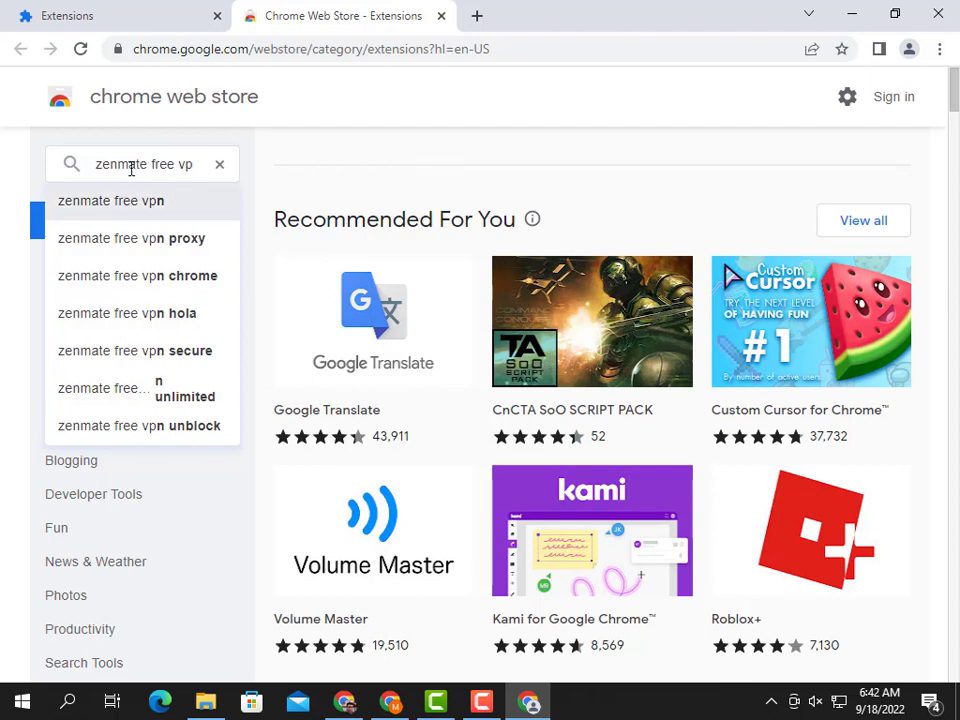
left_click(123, 205)
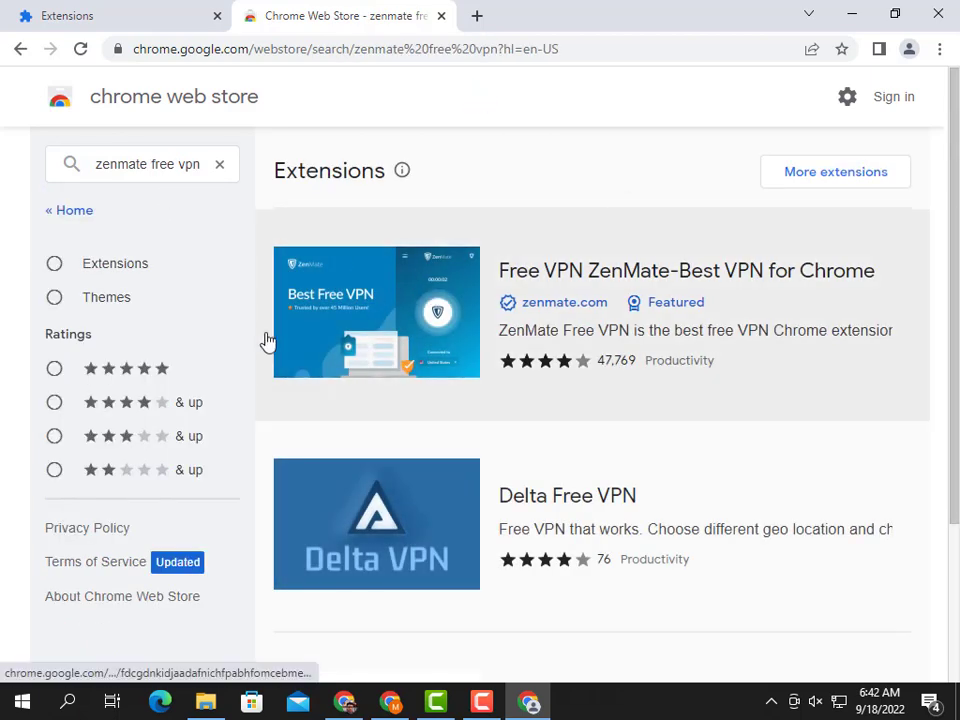
Install the Free VPN ZenMate-Best VPN for Chrome extension and close its store page
left_click(640, 277)
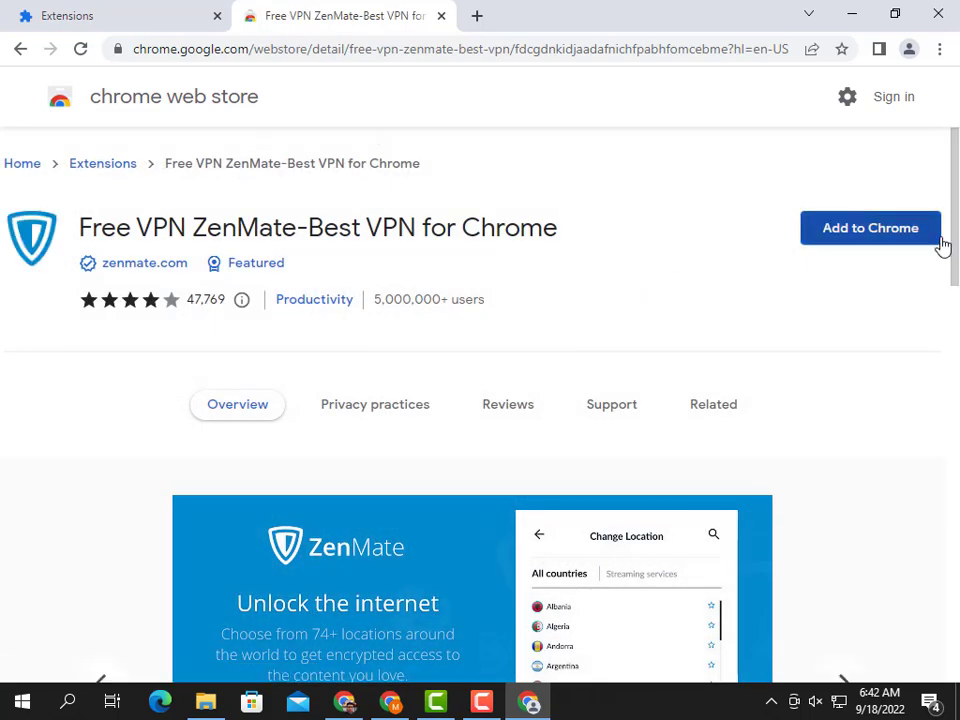
left_click(868, 238)
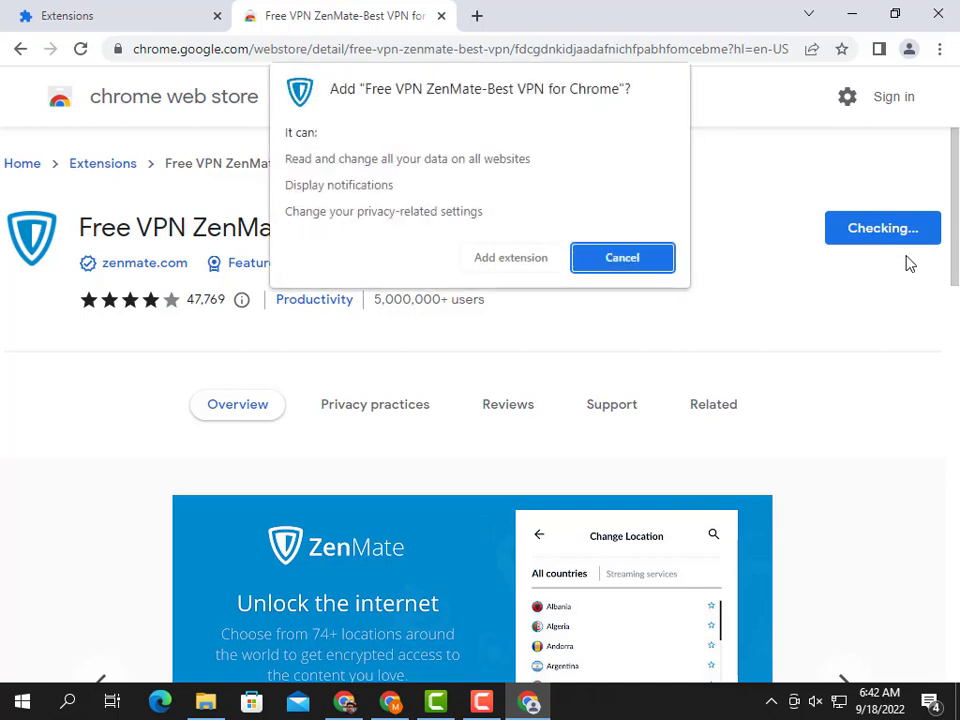
left_click(494, 265)
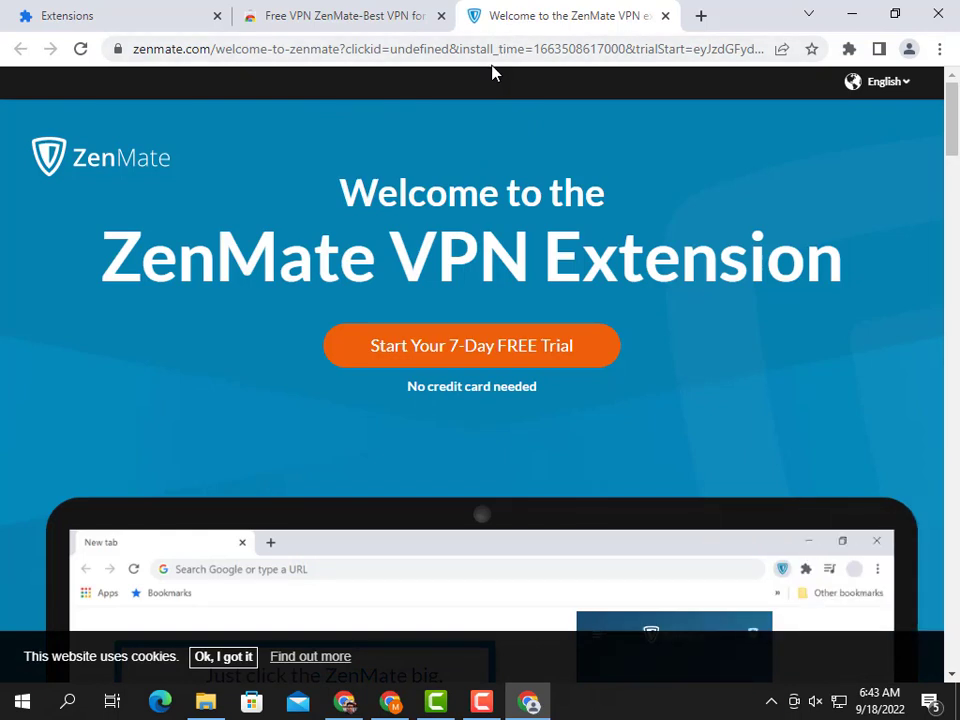
left_click(441, 16)
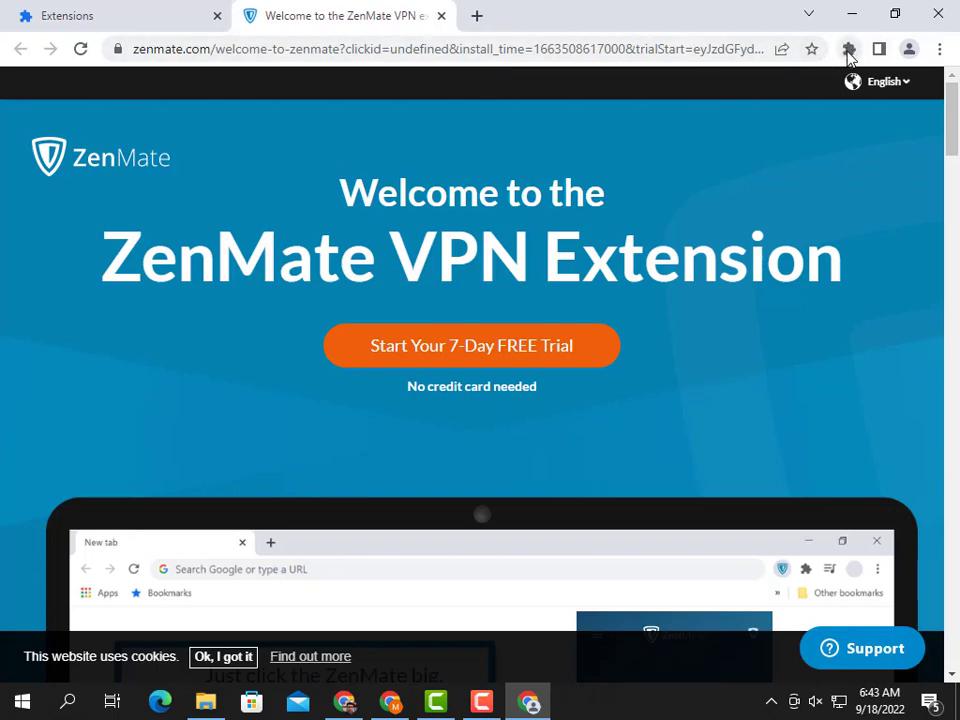
Pin the ZenMate VPN extension to the browser toolbar
left_click(849, 50)
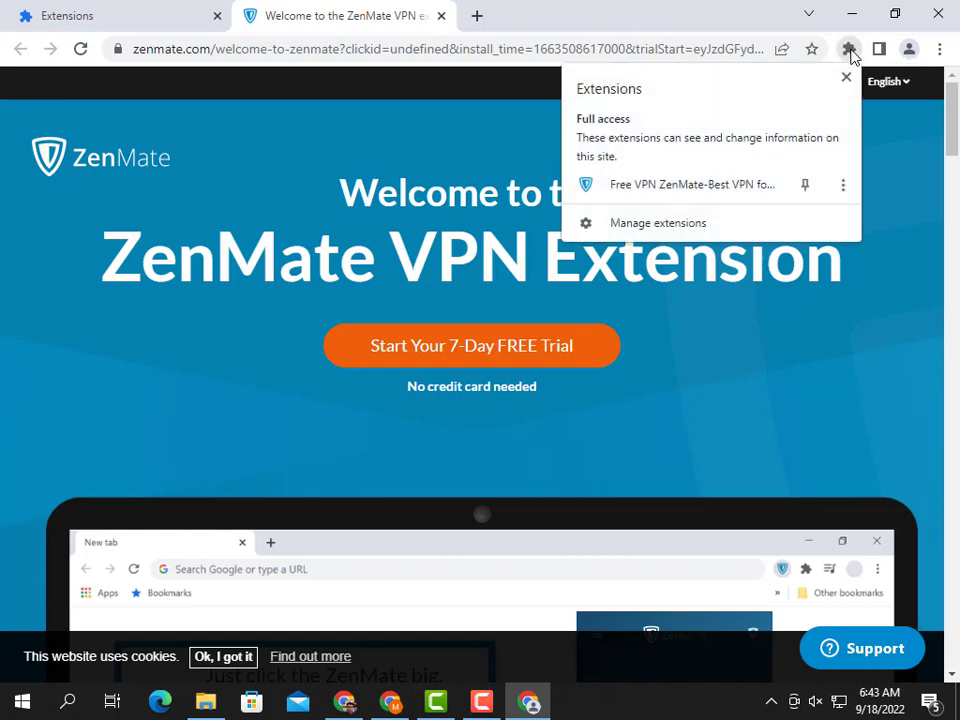
left_click(806, 187)
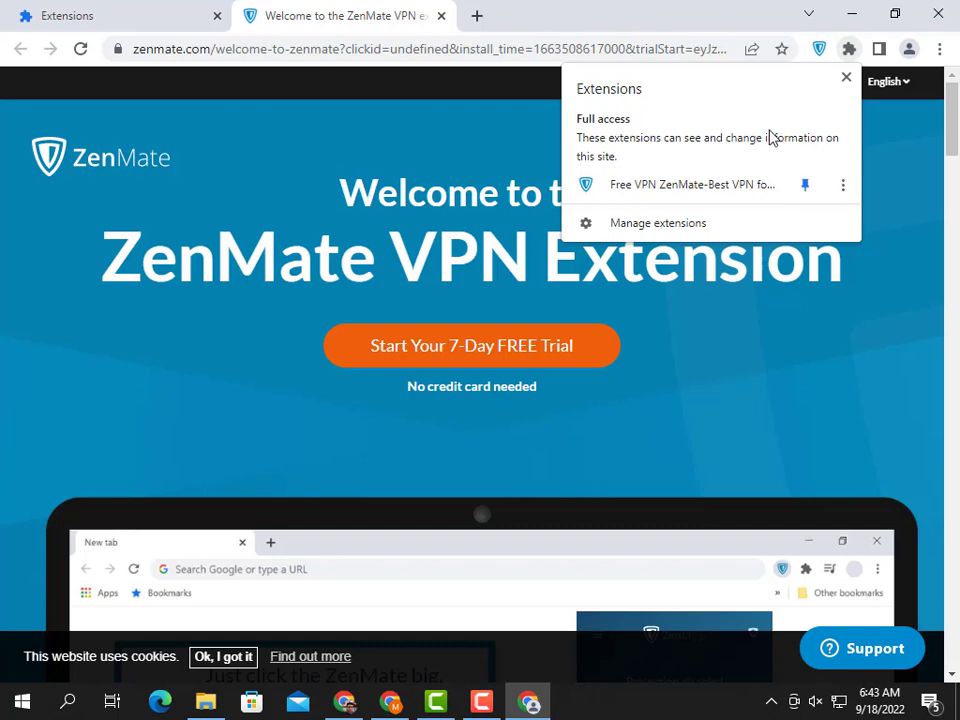
left_click(845, 77)
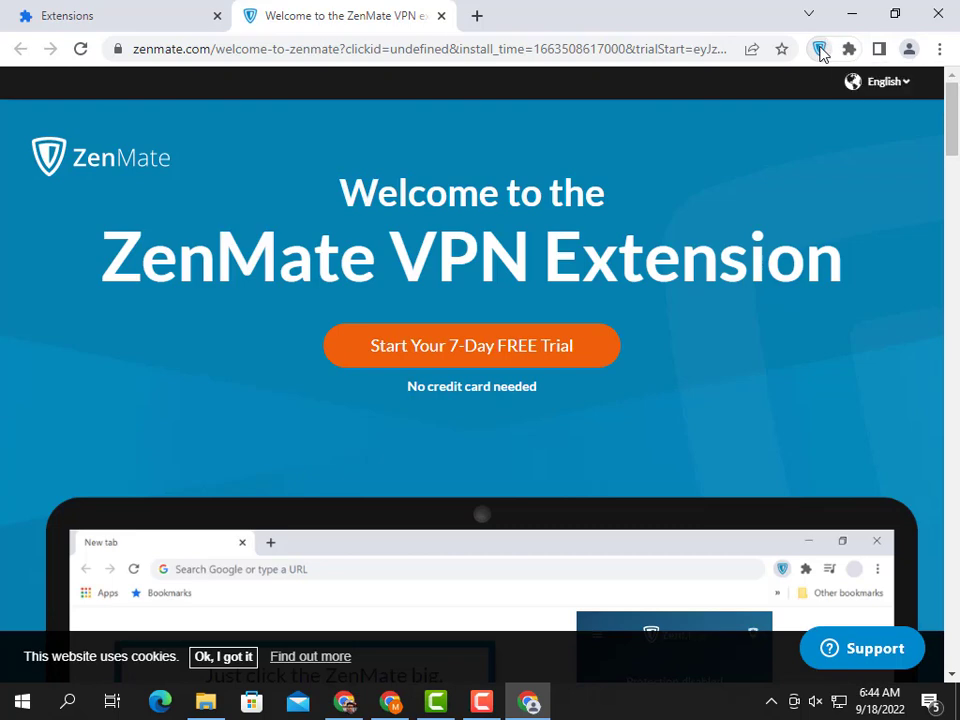
Skip ZenMate's quick tour and connect the VPN to the Germany location
left_click(820, 50)
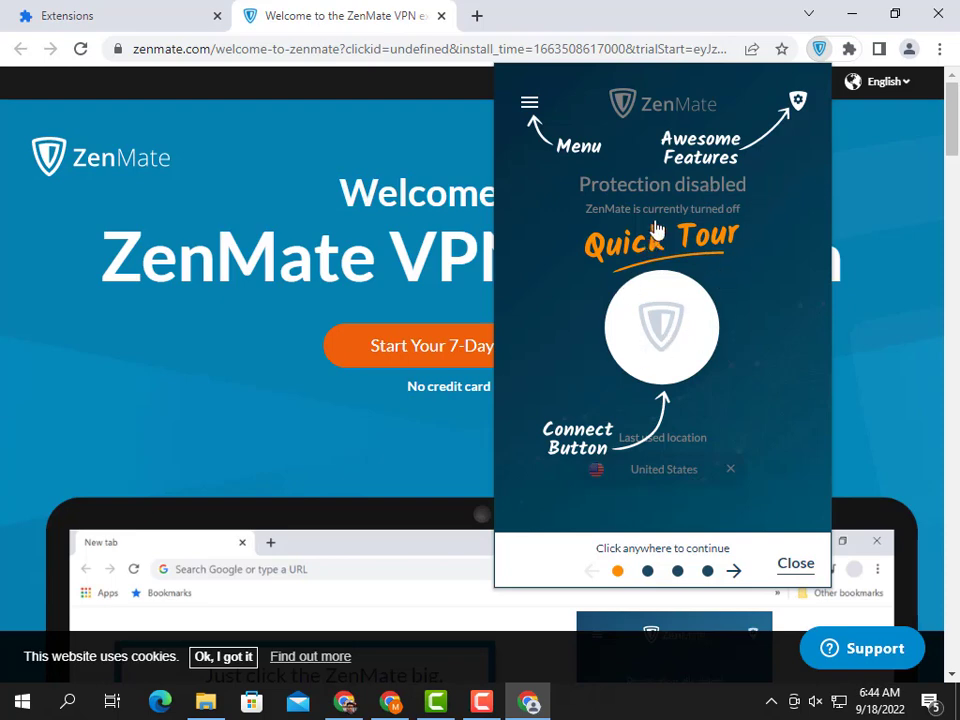
left_click(790, 568)
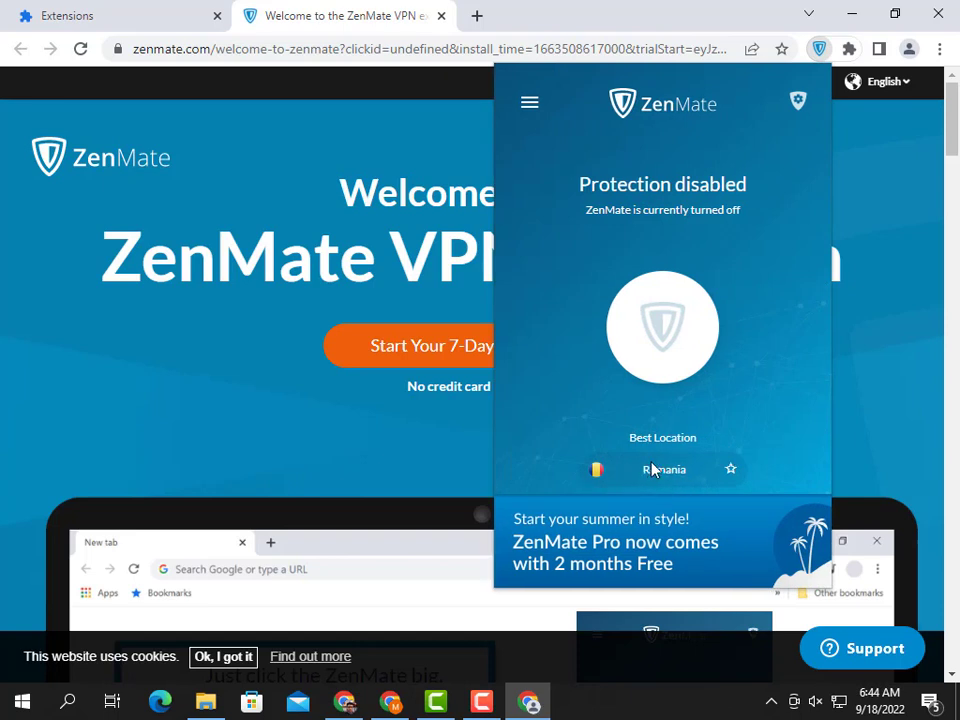
left_click(660, 470)
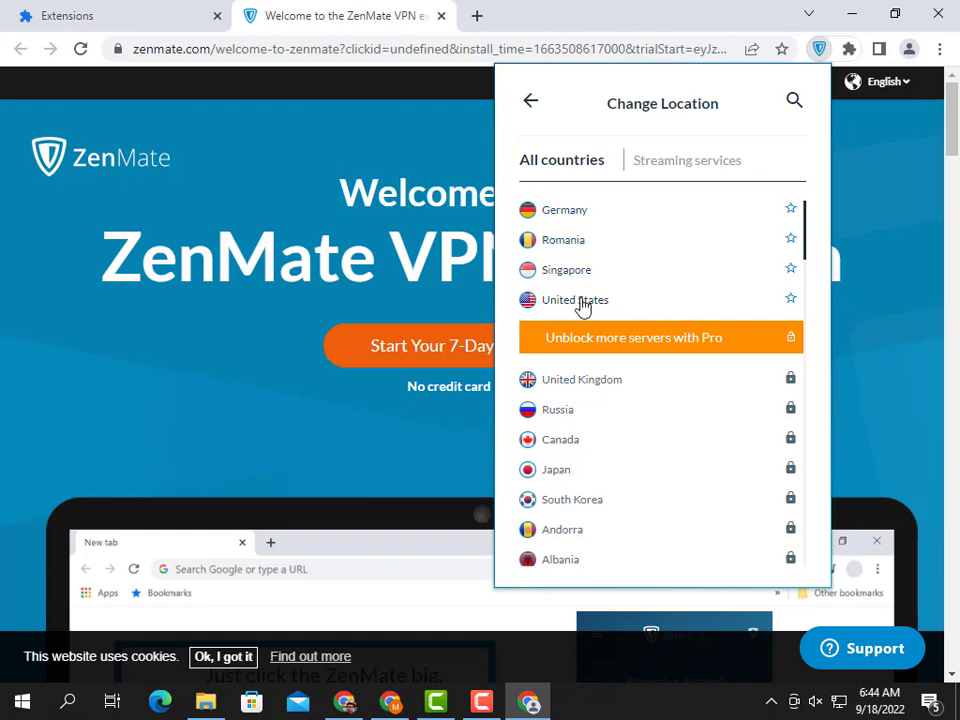
left_click(566, 211)
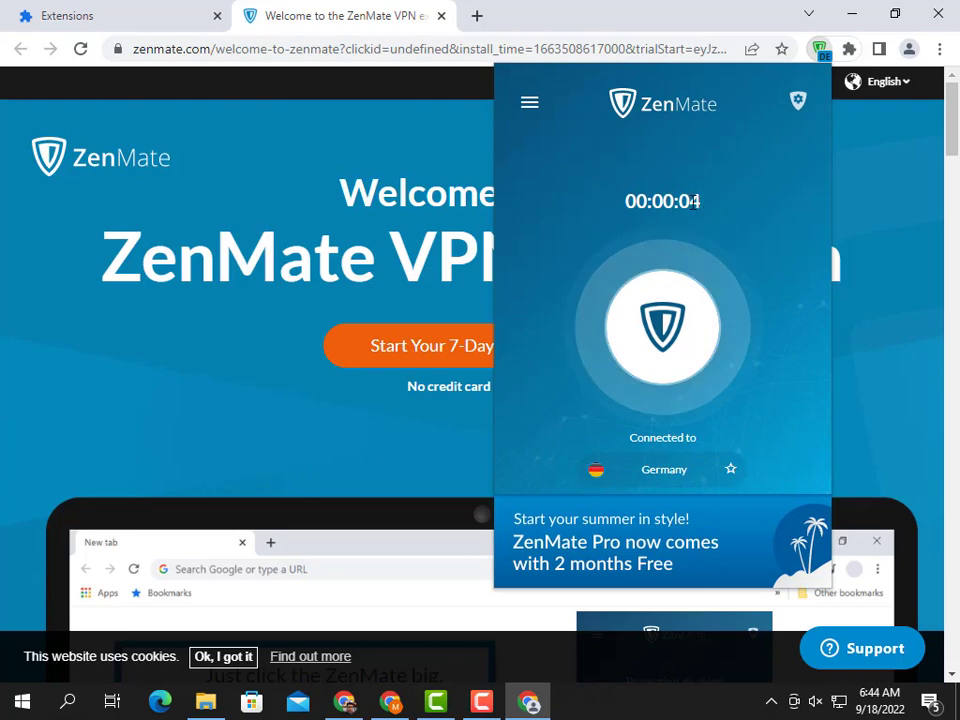
left_click(339, 131)
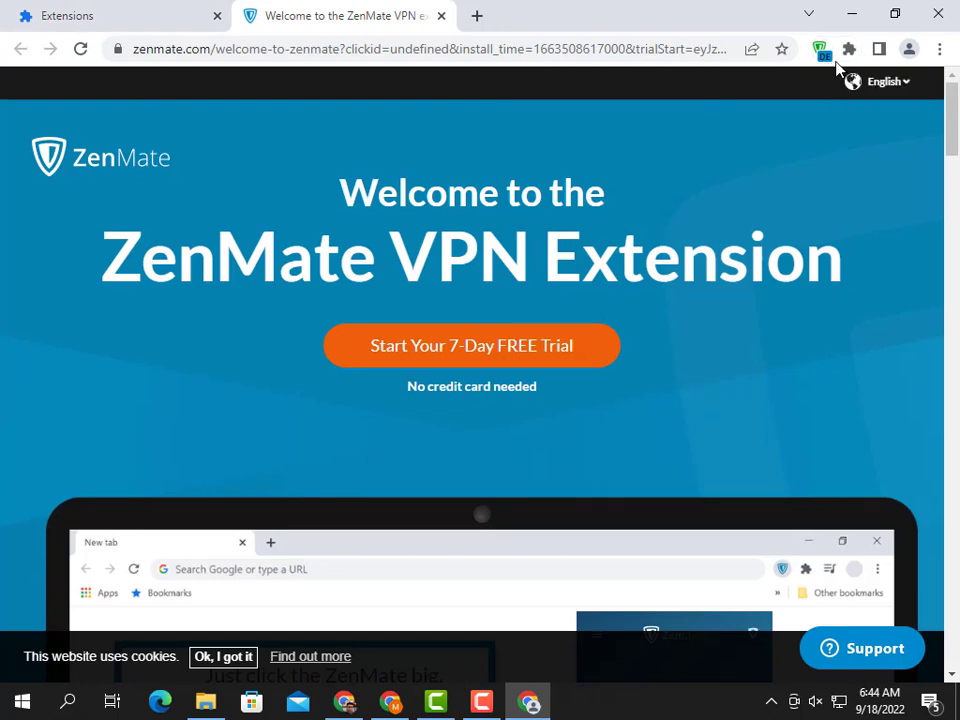
Check ZenMate's connection status, passing over the upgrade offer, and close both open browser tabs
left_click(822, 55)
left_click(690, 289)
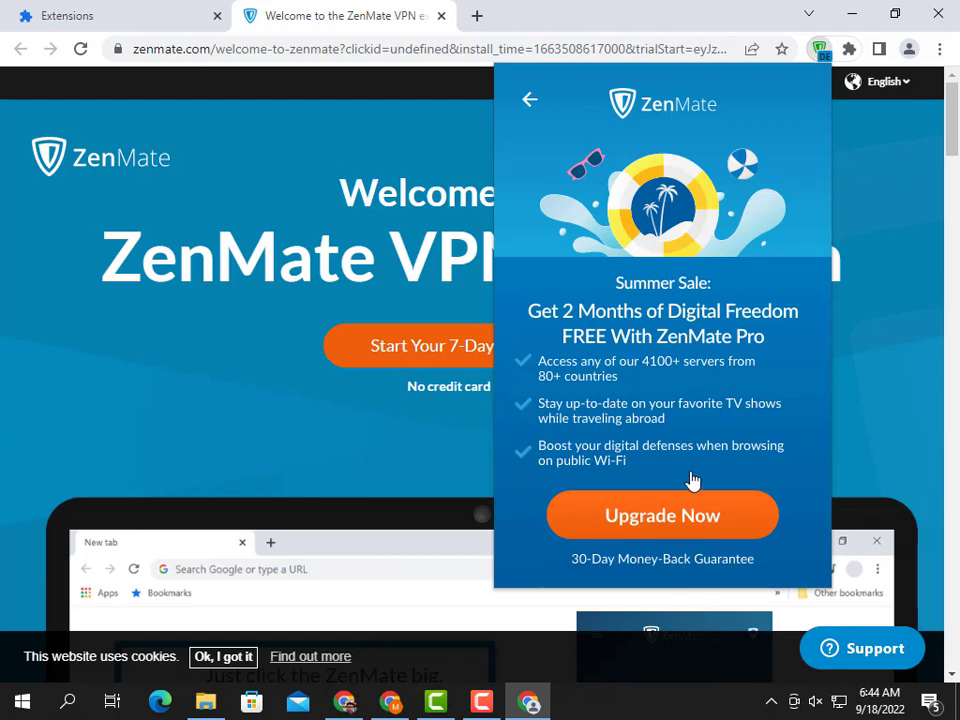
left_click(529, 100)
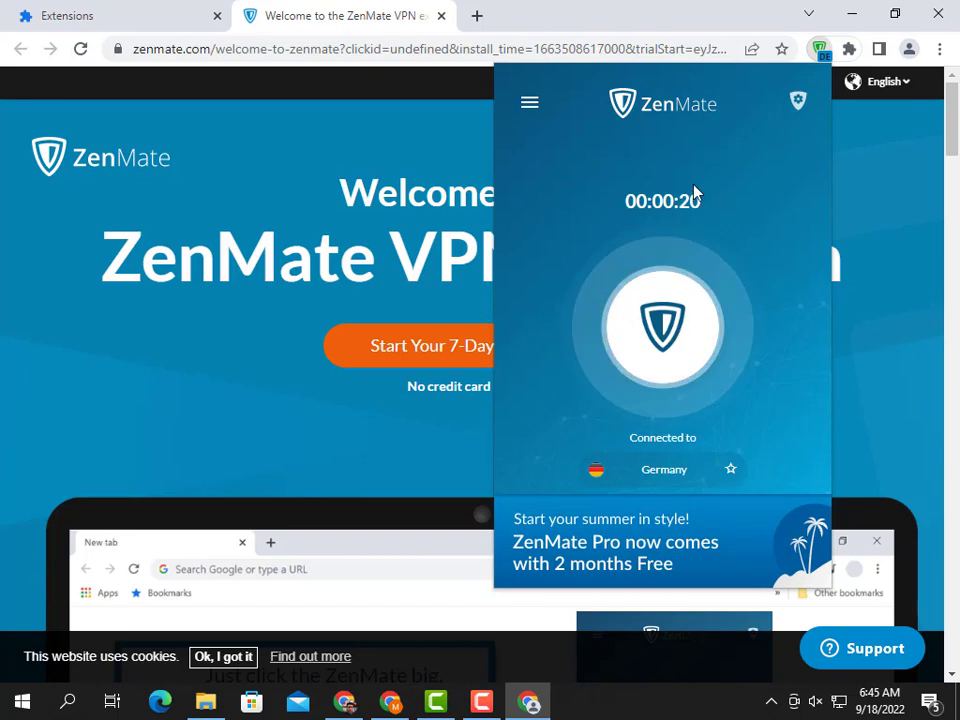
left_click(227, 163)
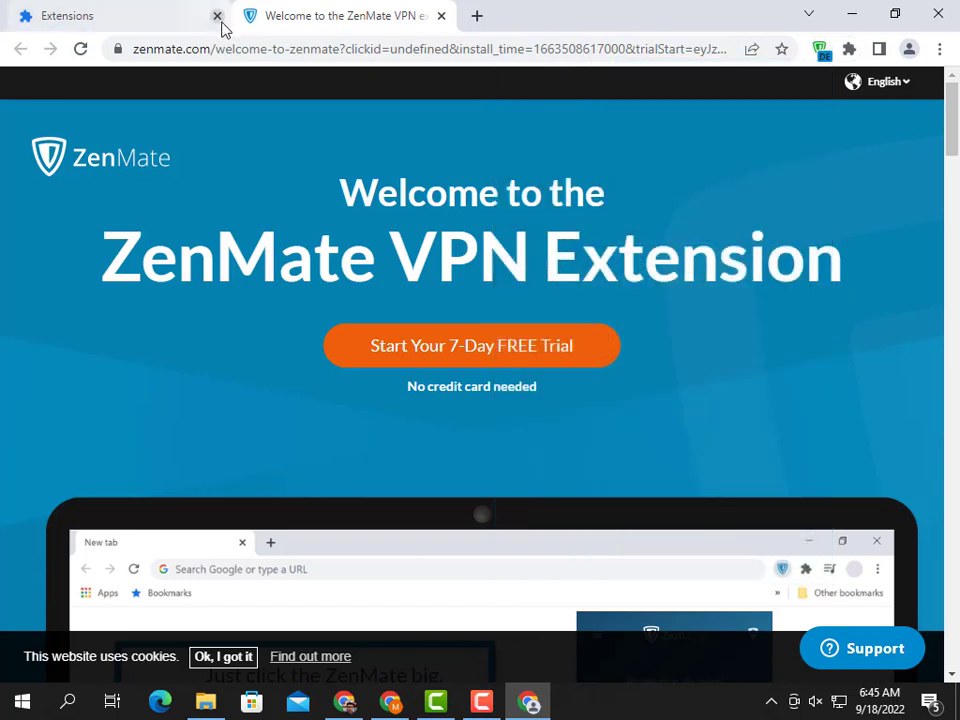
left_click(217, 16)
left_click(218, 17)
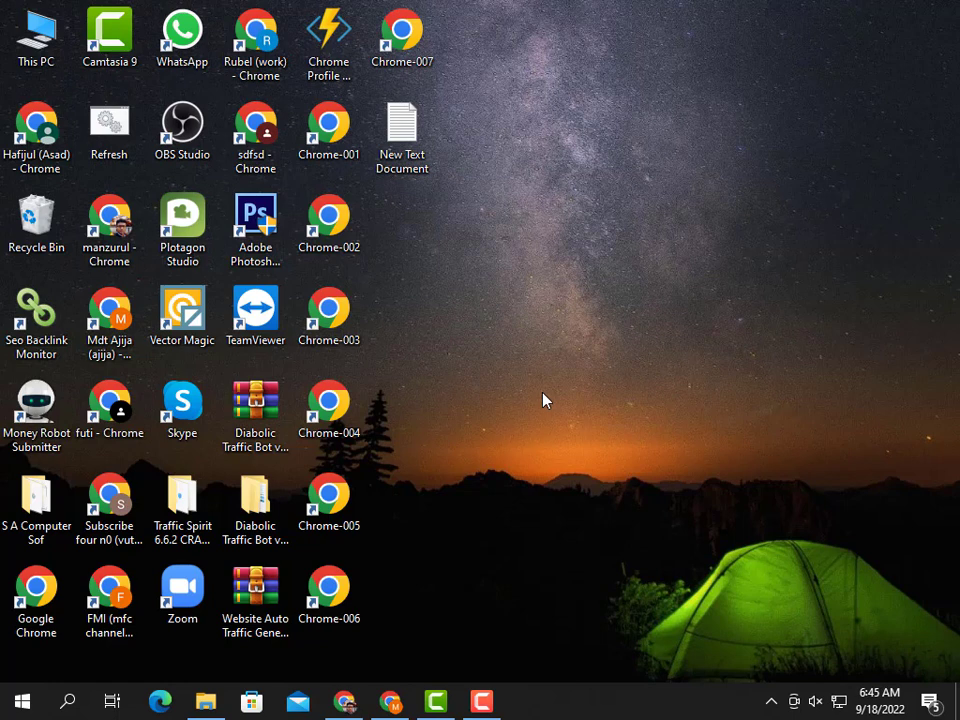
Move the New Text Document file to an empty area of the desktop, away from the other icons
left_click(419, 125)
left_click_drag(419, 125, 565, 128)
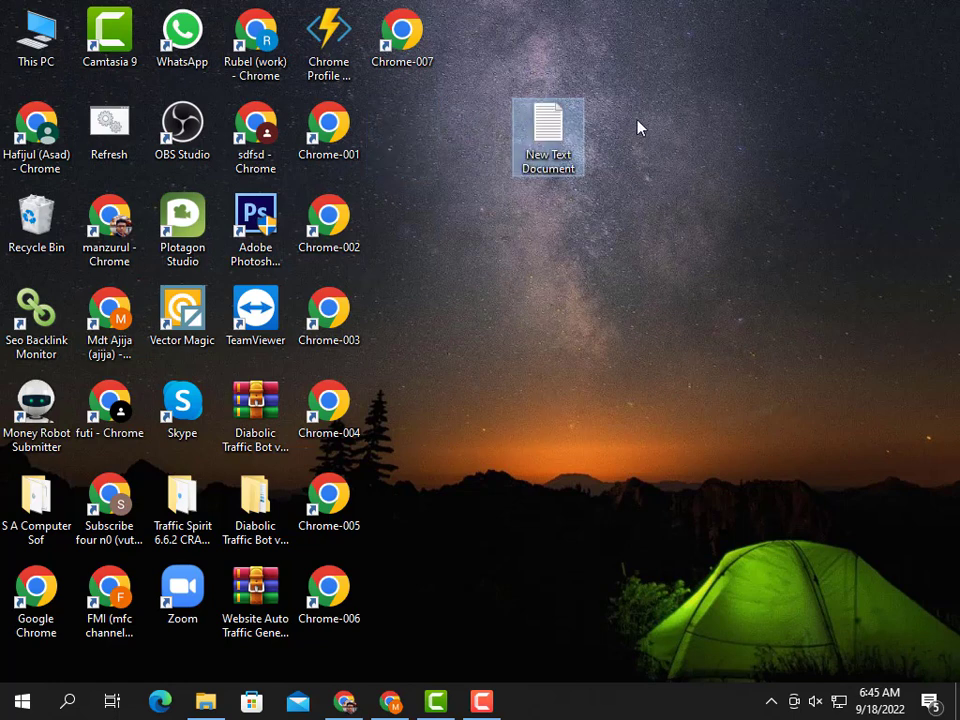
left_click(587, 221)
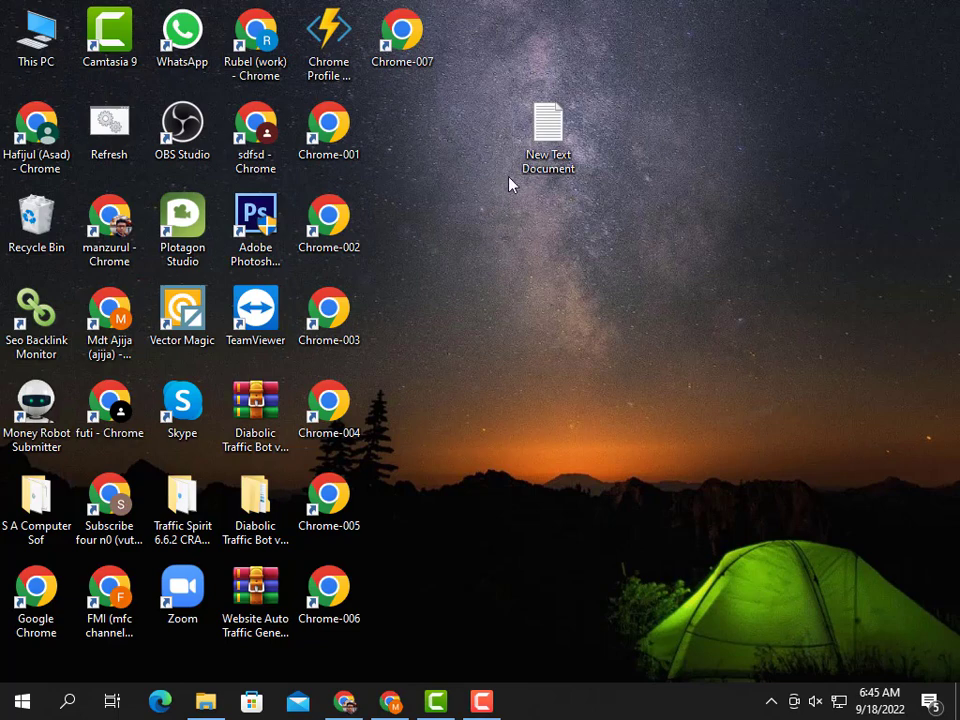
Open the existing New Text Document to view its contents and close it again
mouse_move(553, 133)
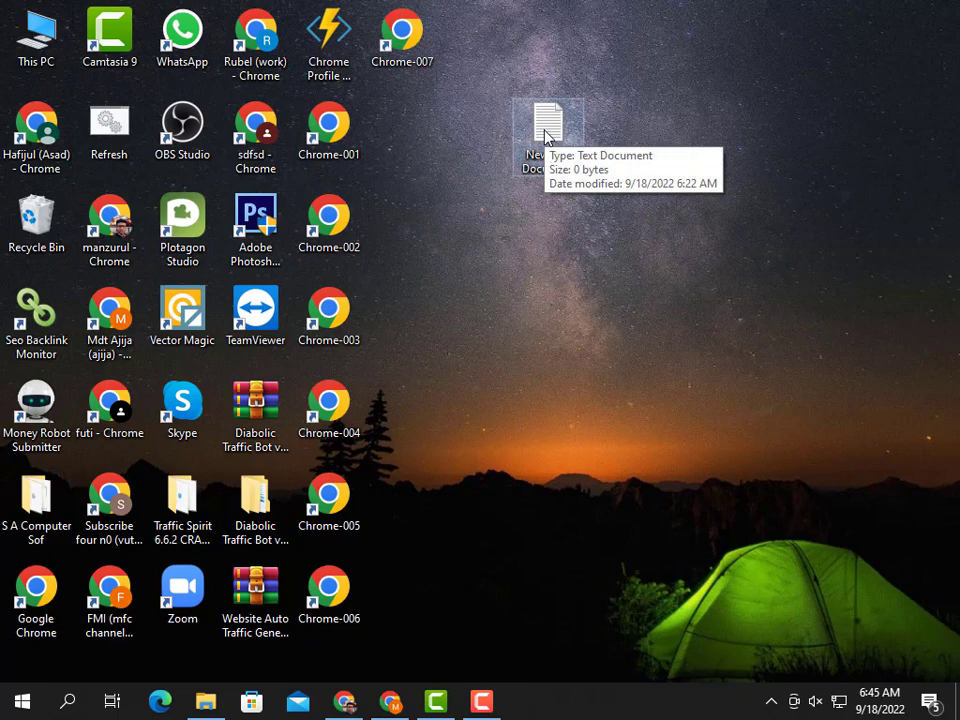
left_click(548, 130)
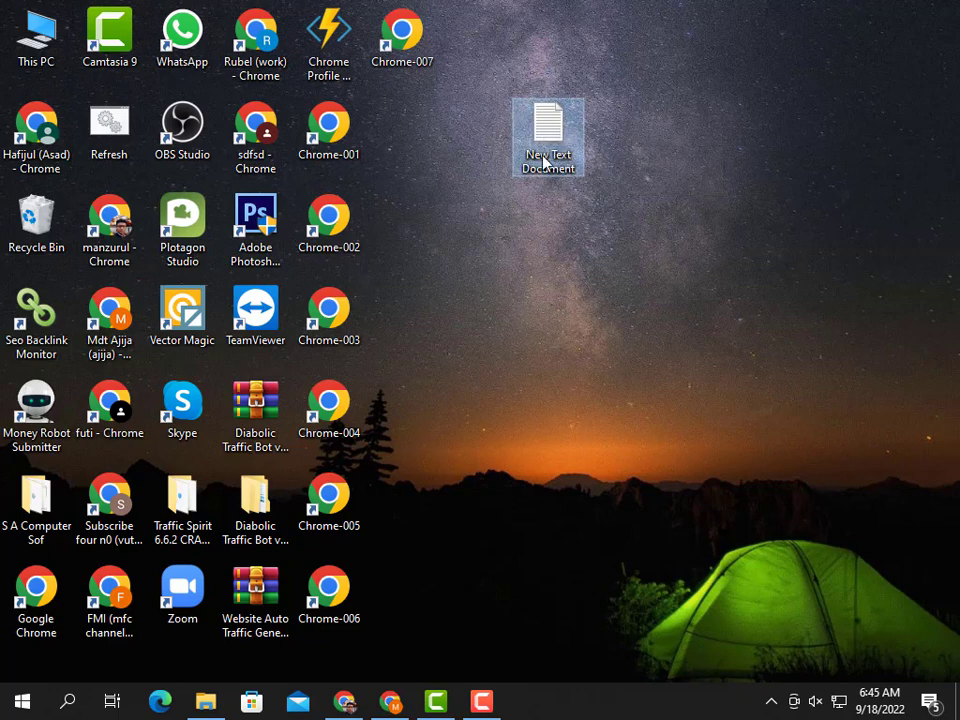
double_click(572, 139)
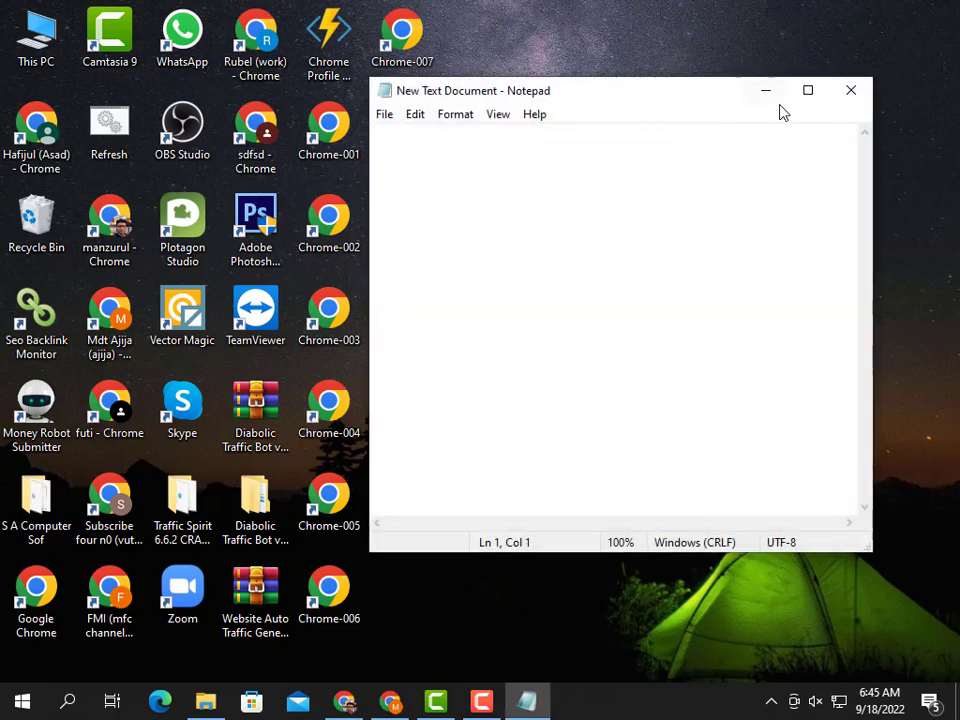
left_click(850, 90)
Create a second text document on the desktop, keeping its default name
right_click(446, 205)
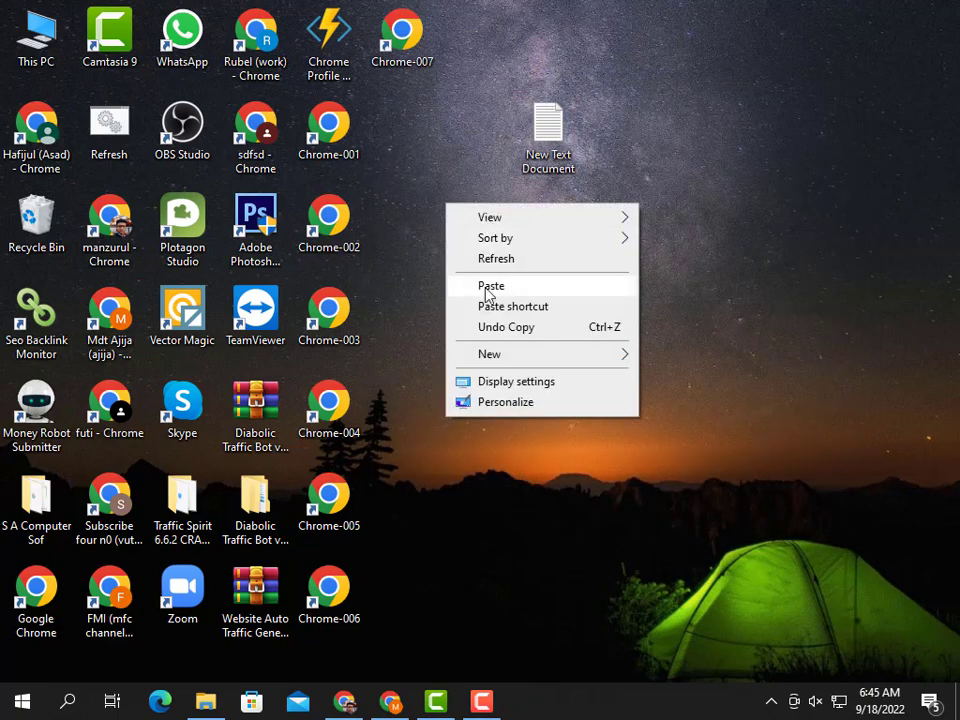
mouse_move(569, 357)
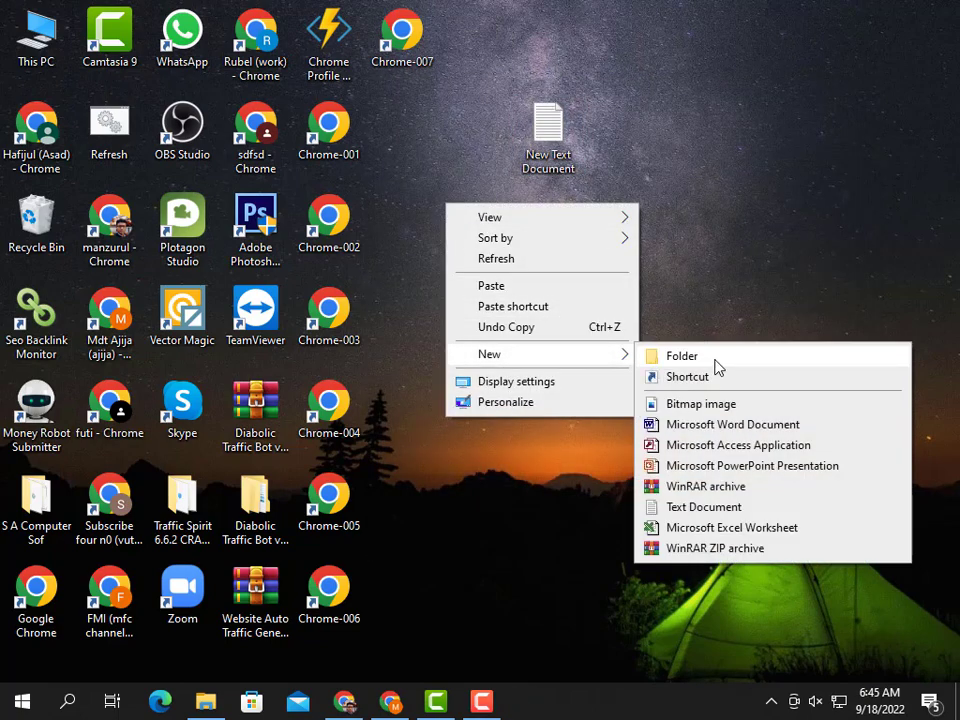
left_click(690, 507)
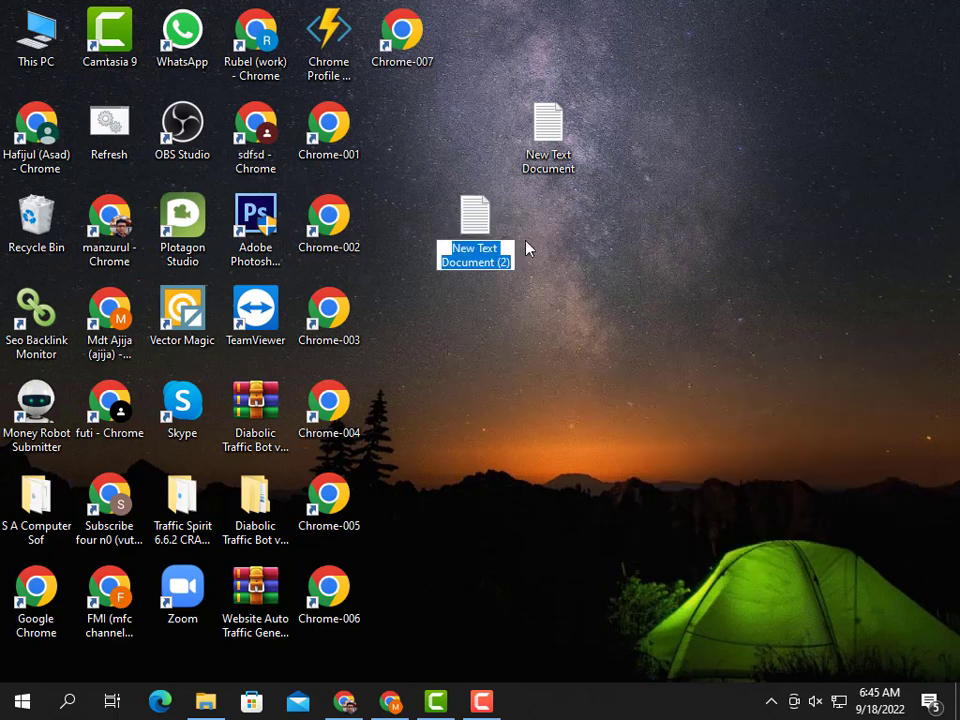
key("Return")
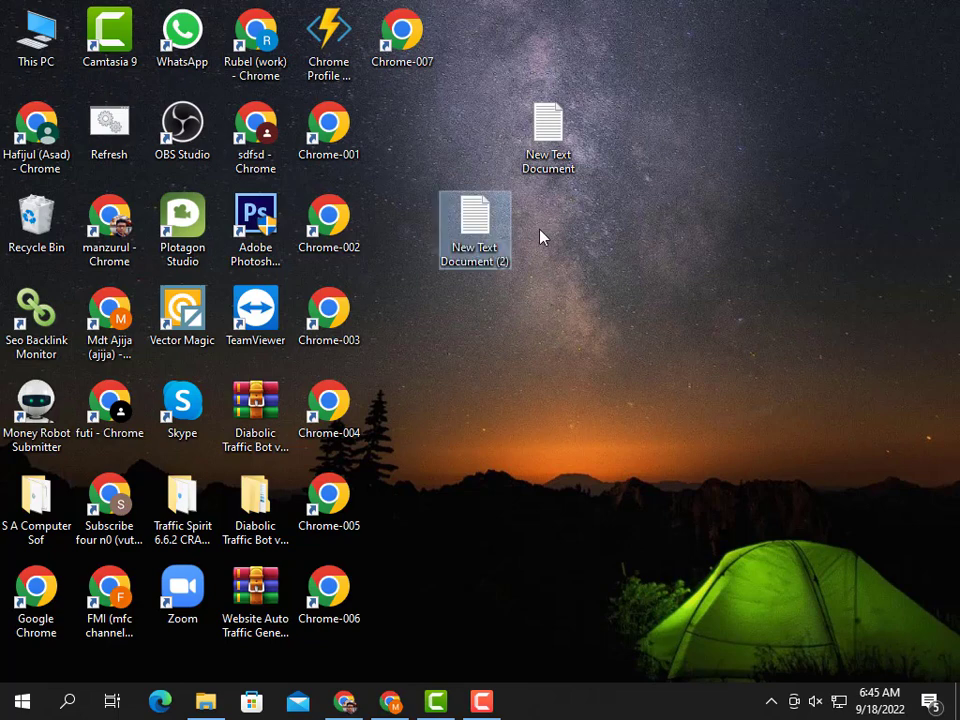
left_click(530, 249)
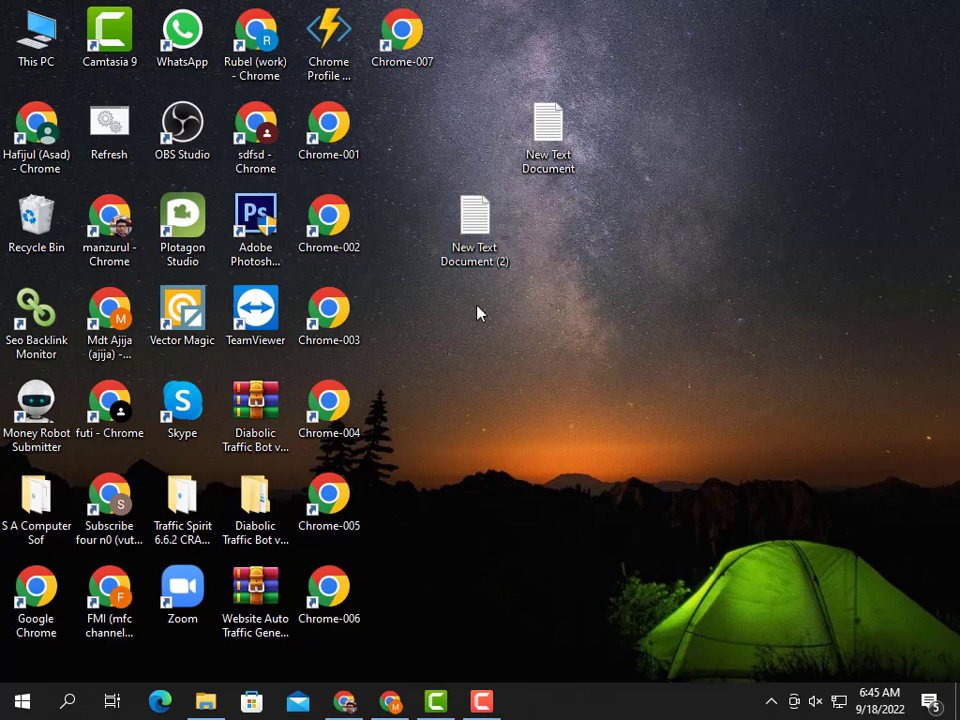
double_click(484, 236)
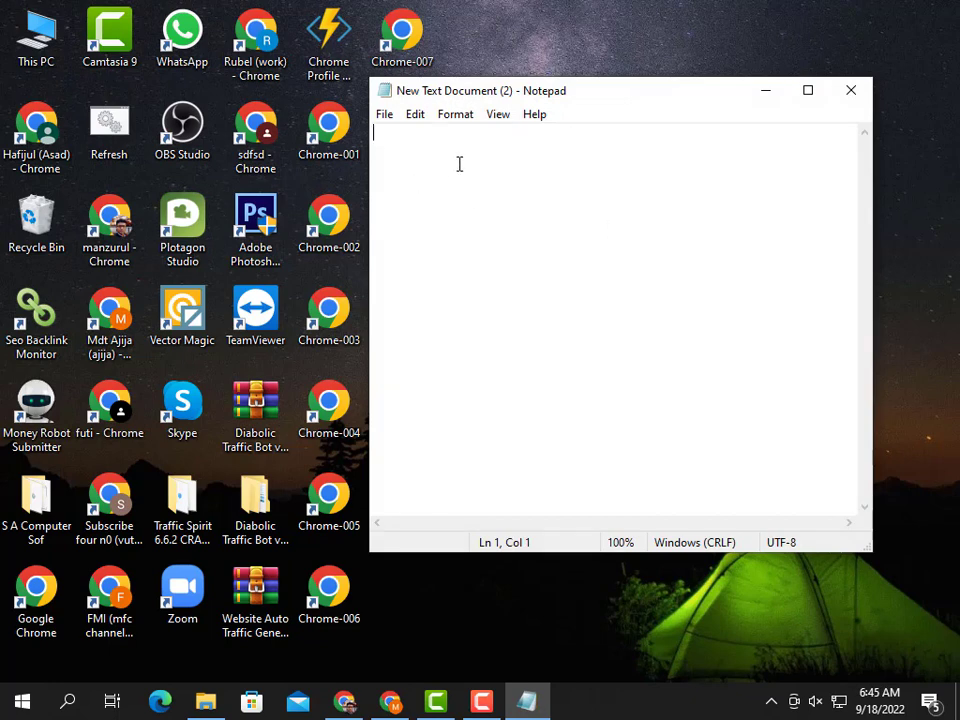
type("@")
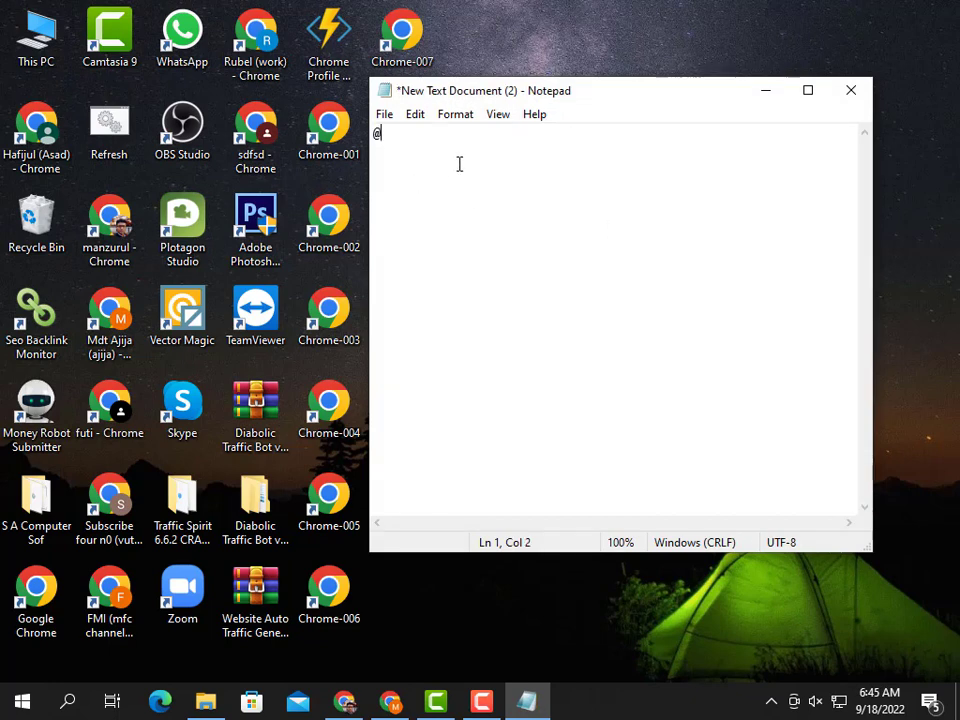
type("echo off")
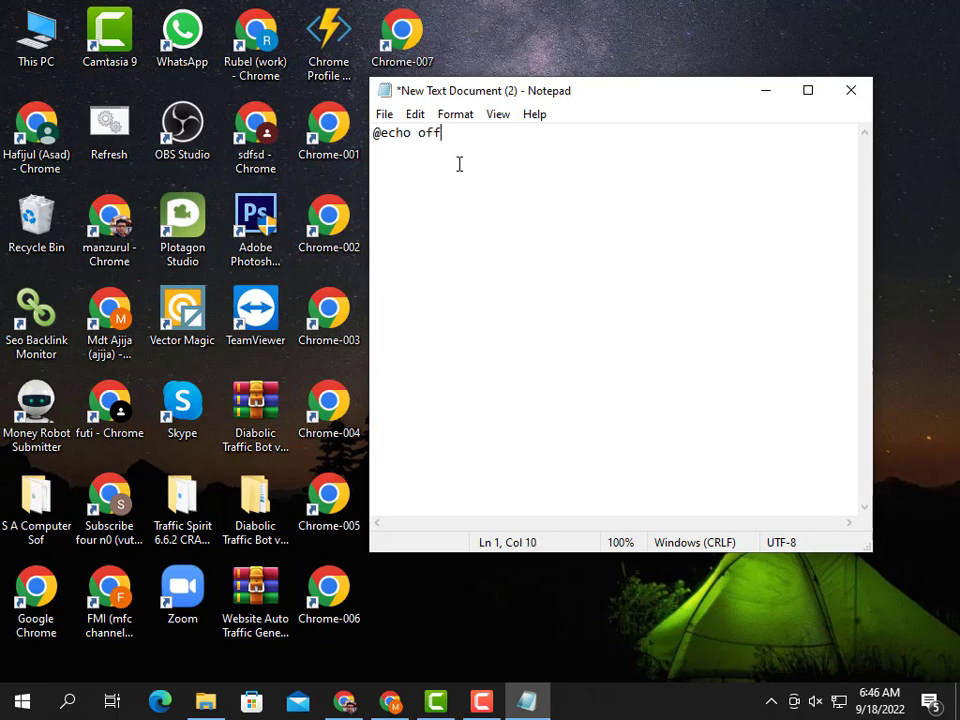
key("Return")
type("start")
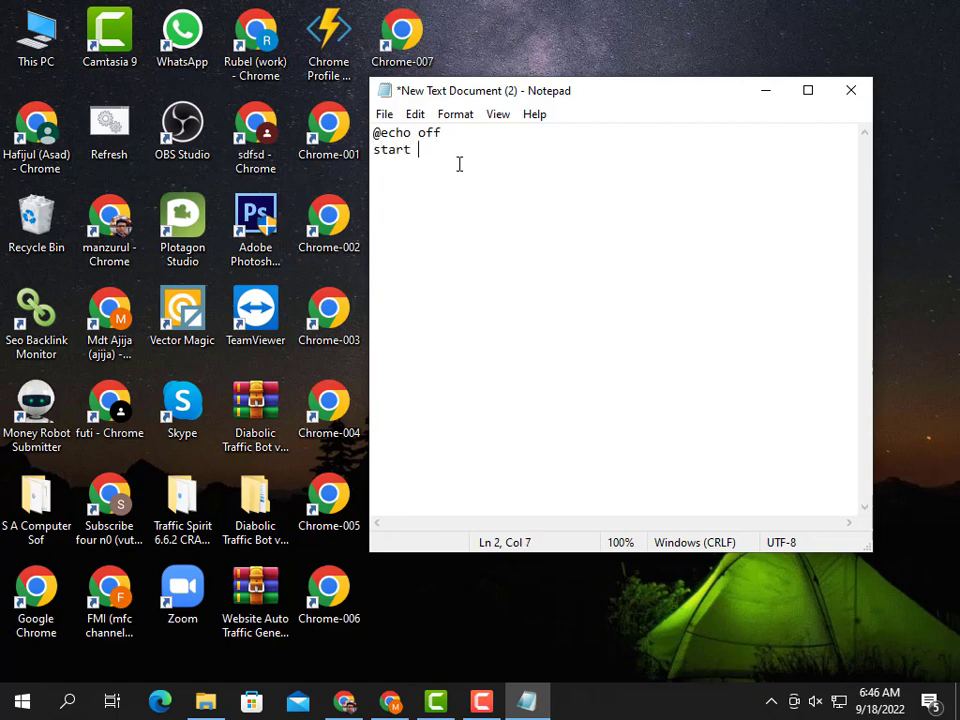
left_click(331, 136)
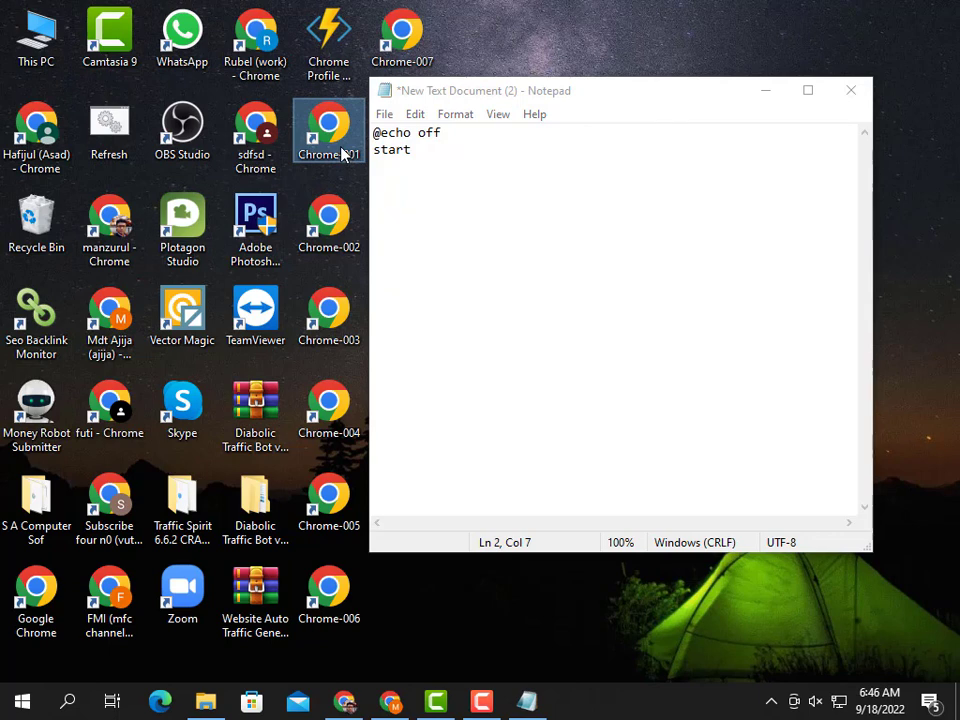
double_click(343, 153)
right_click(342, 148)
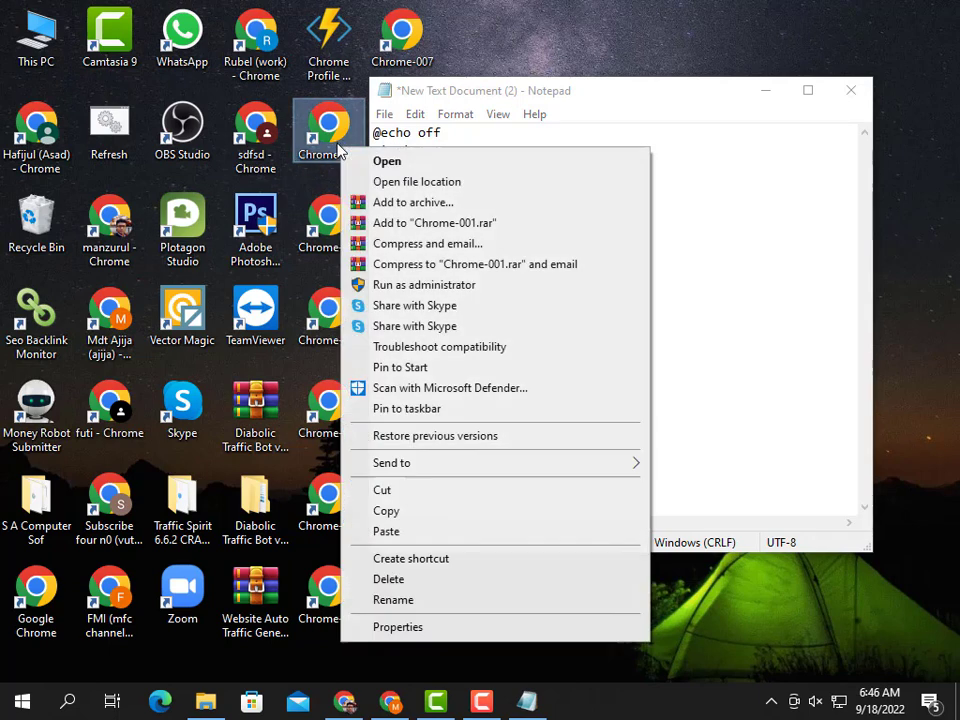
left_click(390, 600)
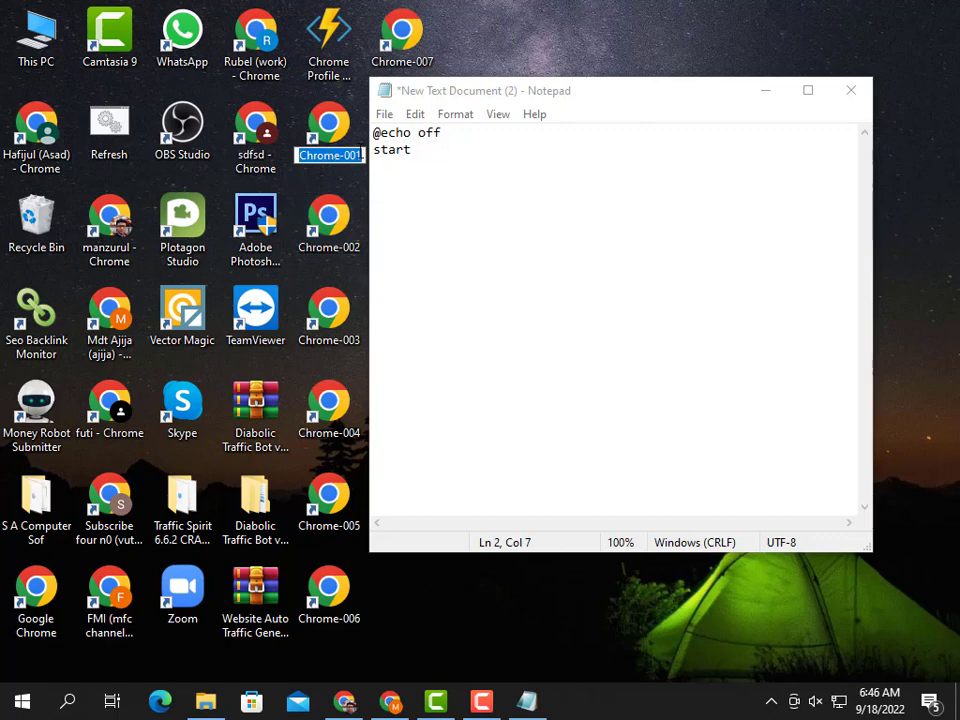
left_click(518, 193)
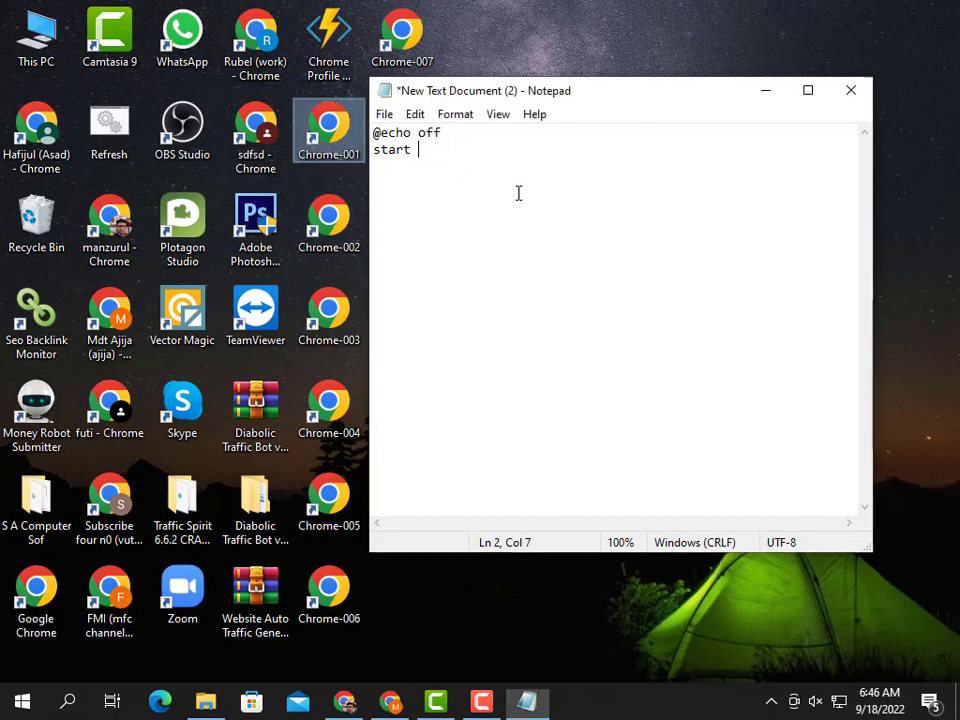
left_click(352, 210)
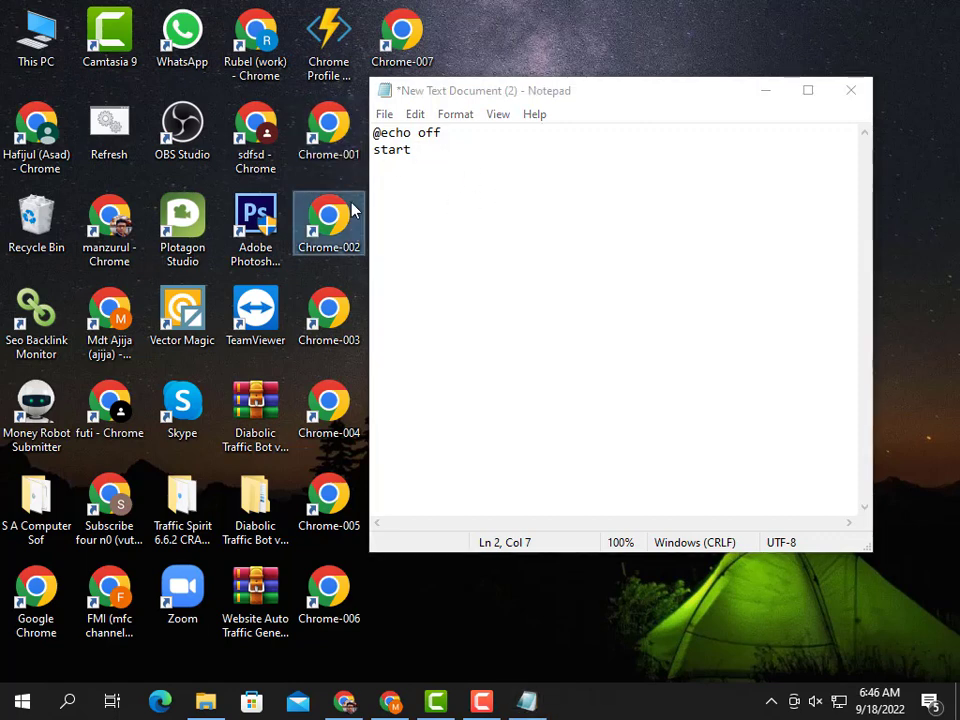
Copy the name of the Chrome-001 shortcut and paste it after "start" on the script's second line
left_click(330, 135)
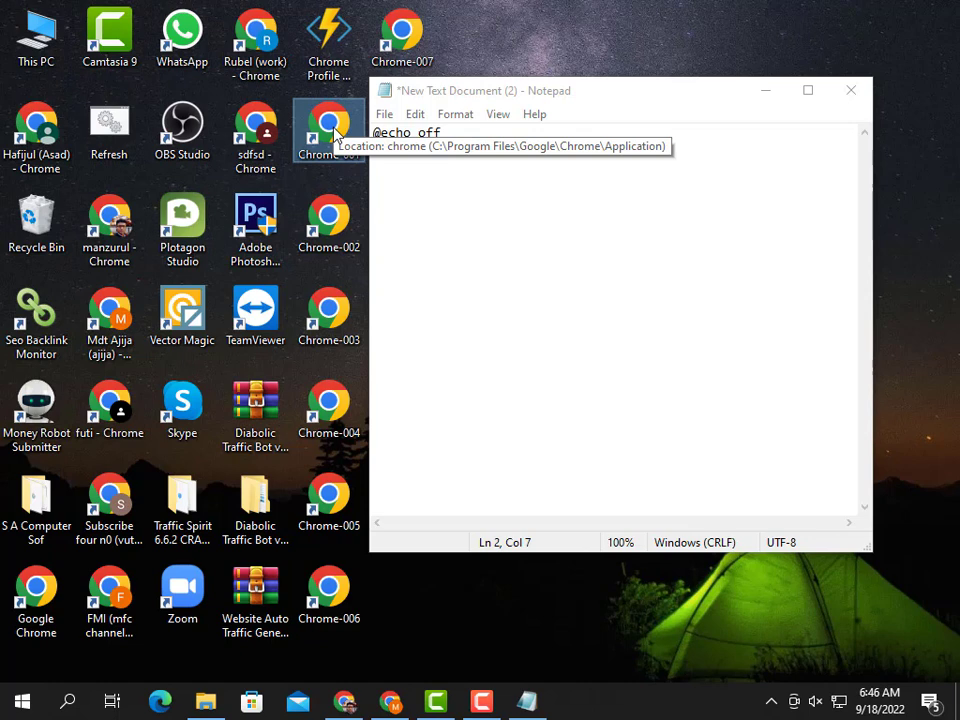
left_click(329, 155)
key("ctrl+c")
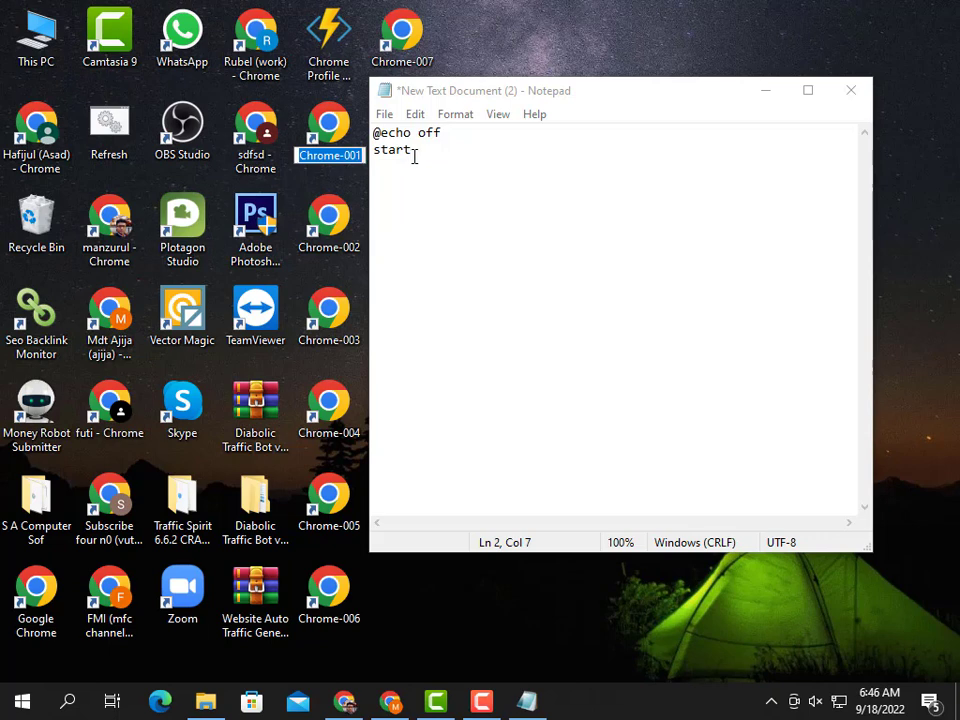
left_click(465, 151)
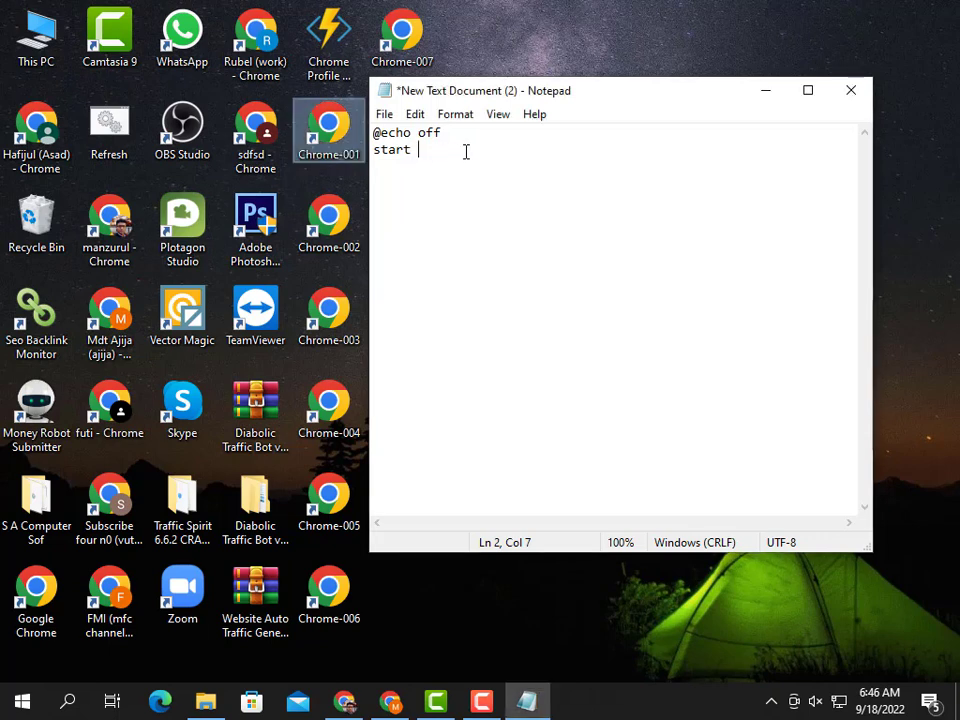
key("BackSpace")
key("ctrl+v")
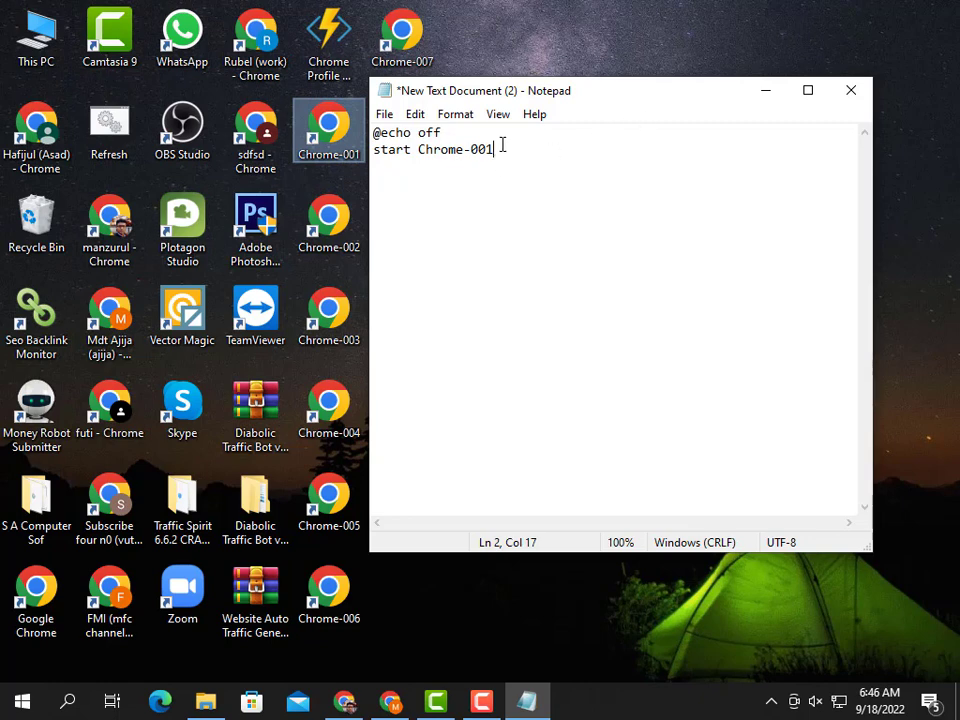
left_click_drag(499, 149, 373, 149)
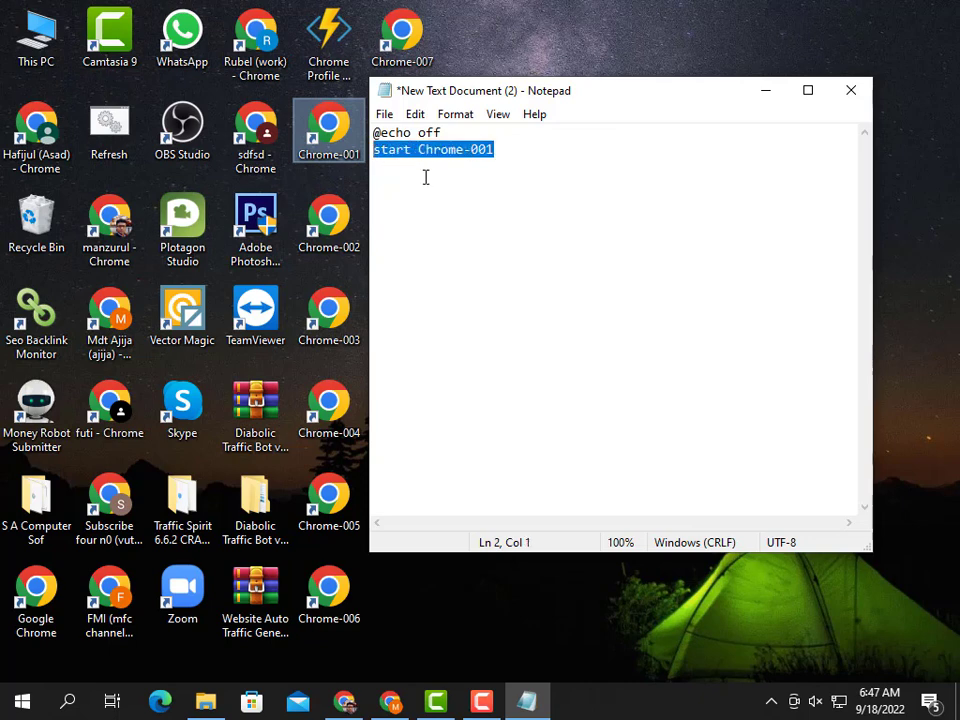
left_click(471, 192)
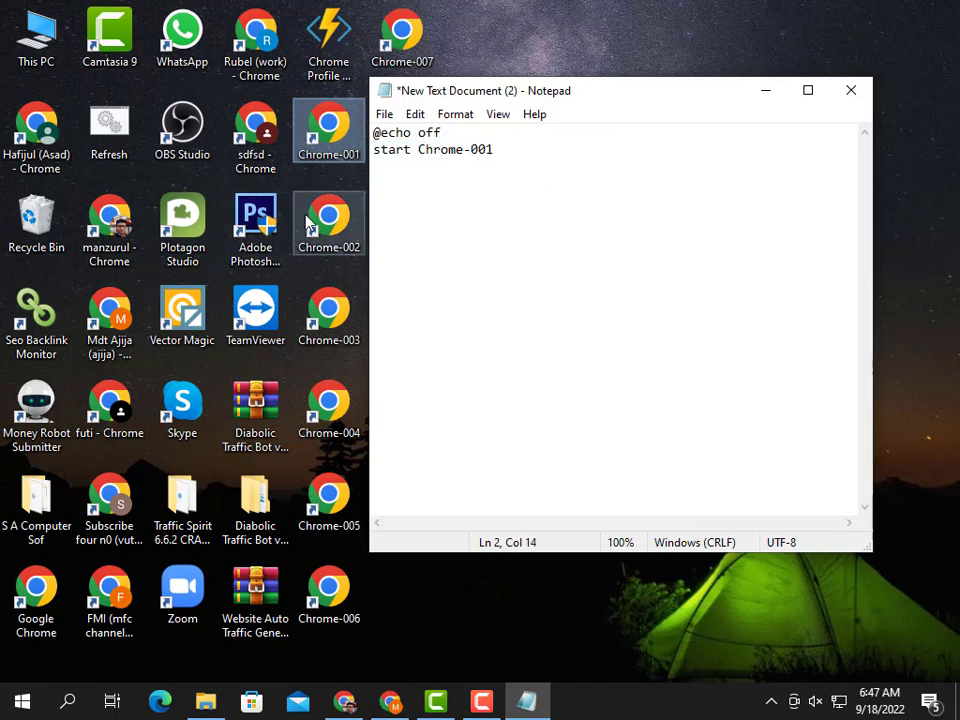
left_click(515, 149)
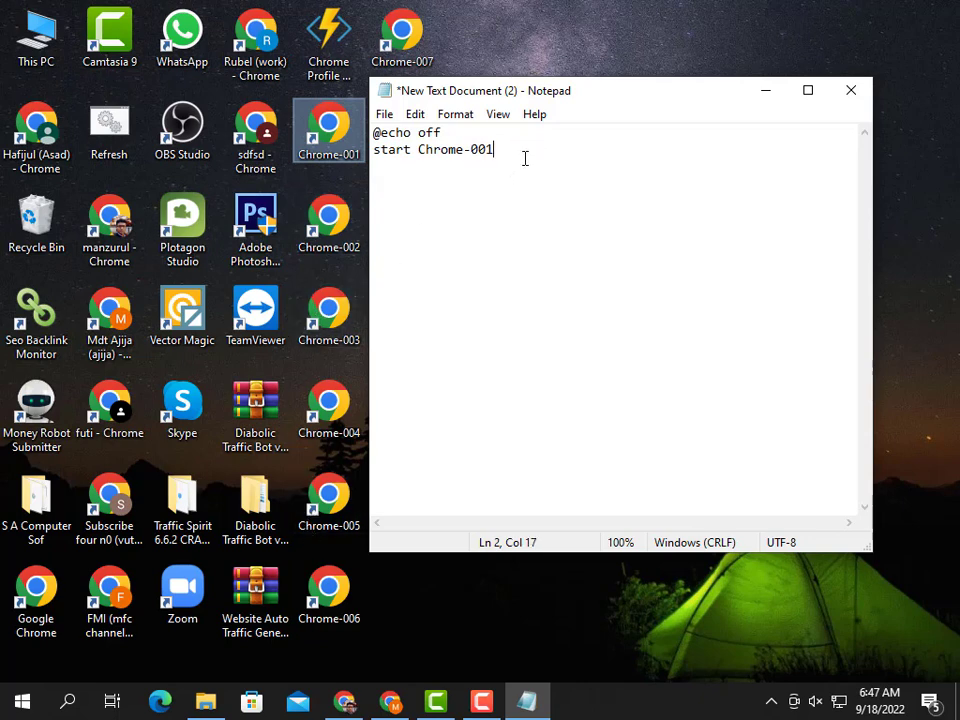
Copy the "start Chrome-001" line and paste it six times on new lines below the original
left_click_drag(506, 147, 374, 148)
key("ctrl+c")
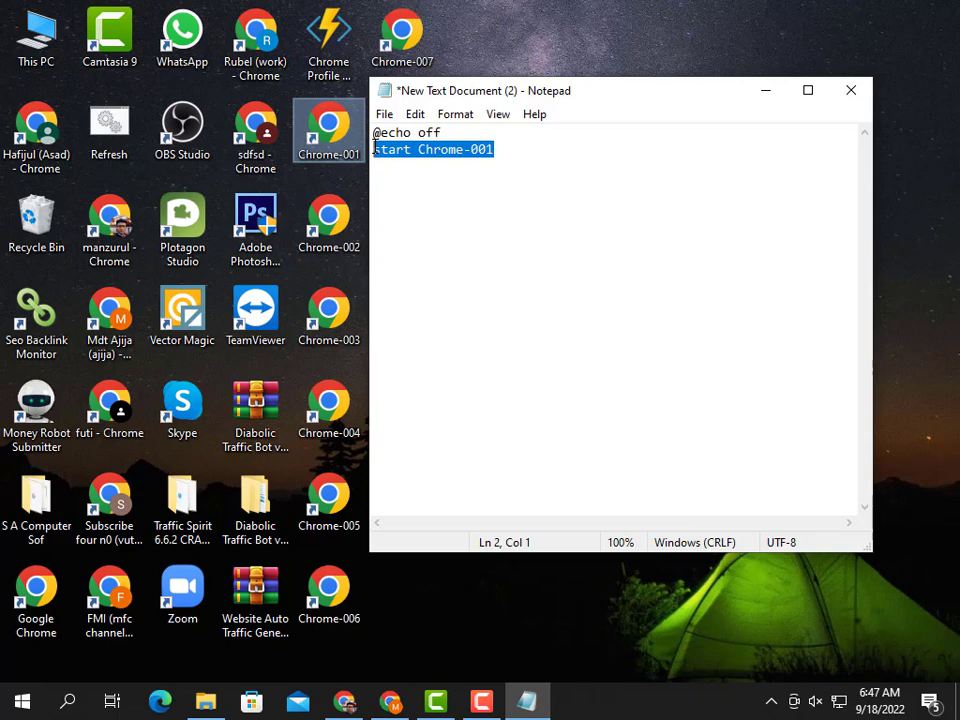
left_click(518, 151)
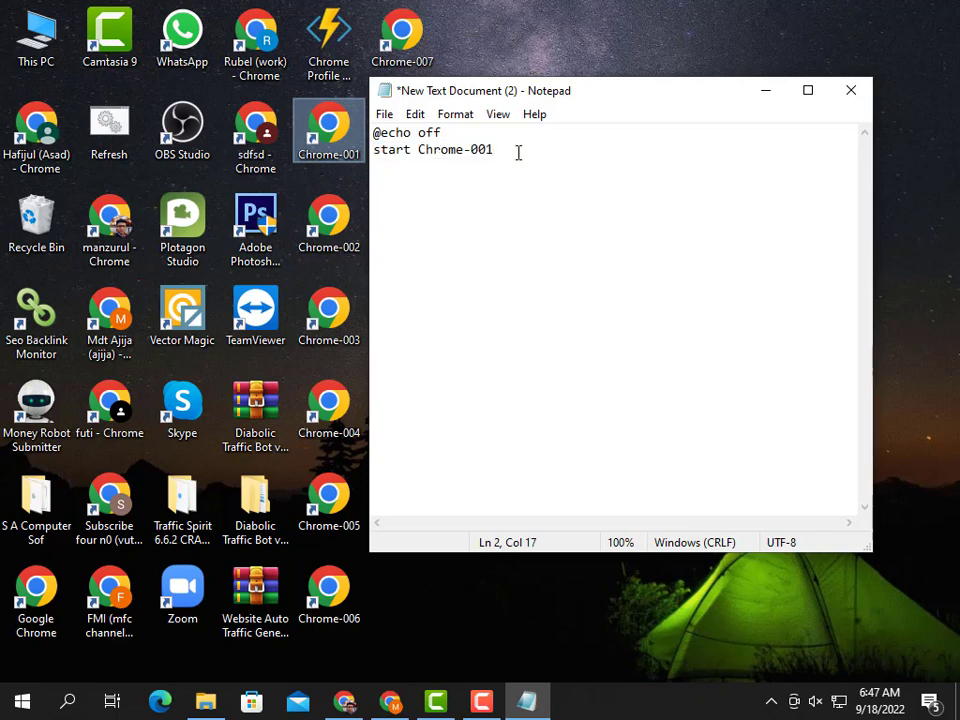
key("Return")
key("ctrl+v")
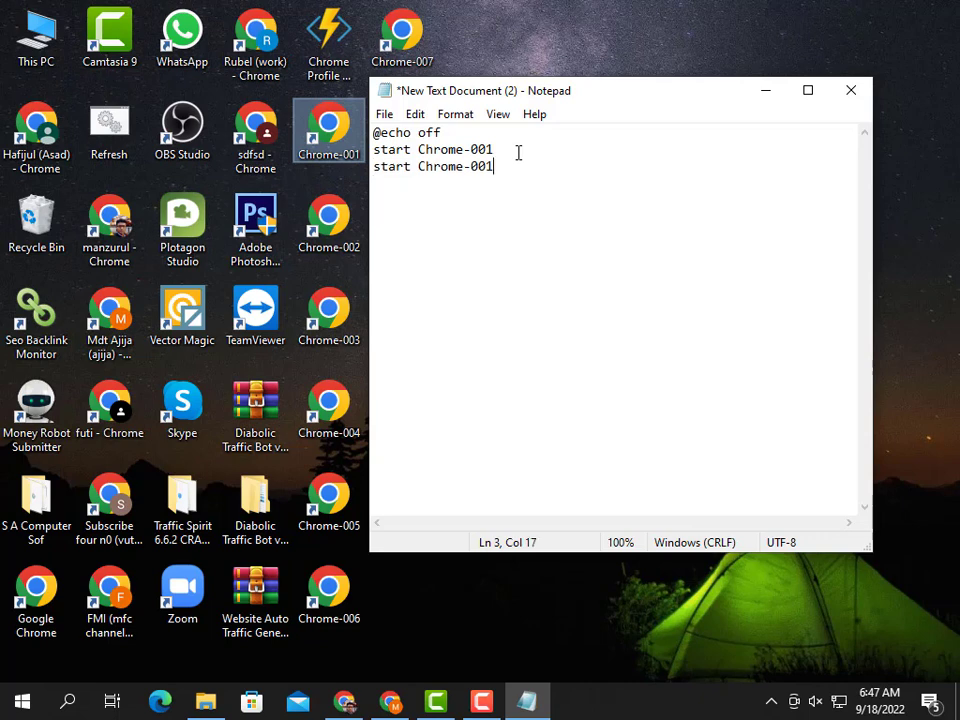
key("Return")
key("ctrl+v")
key("Return")
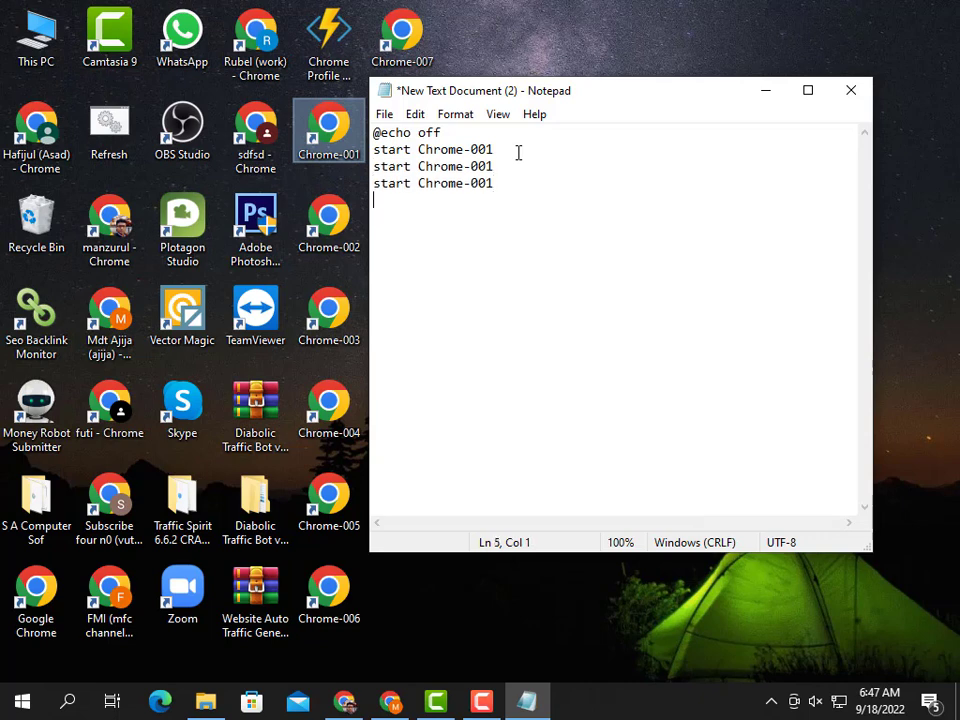
key("ctrl+v")
key("Return")
key("ctrl+v")
key("Return")
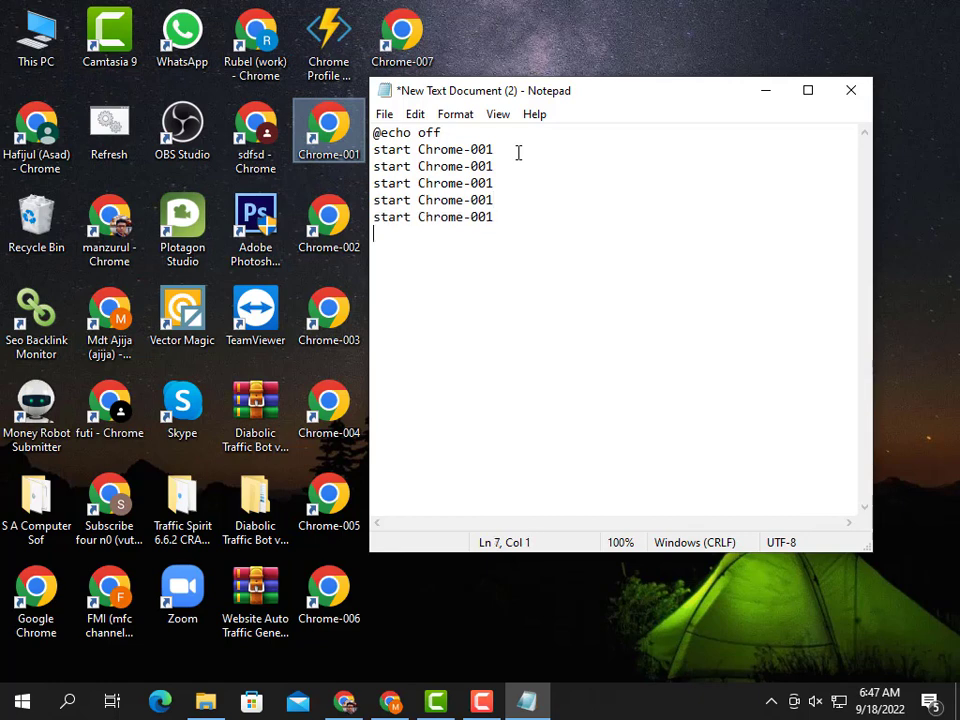
key("ctrl+v")
key("Return")
key("ctrl+v")
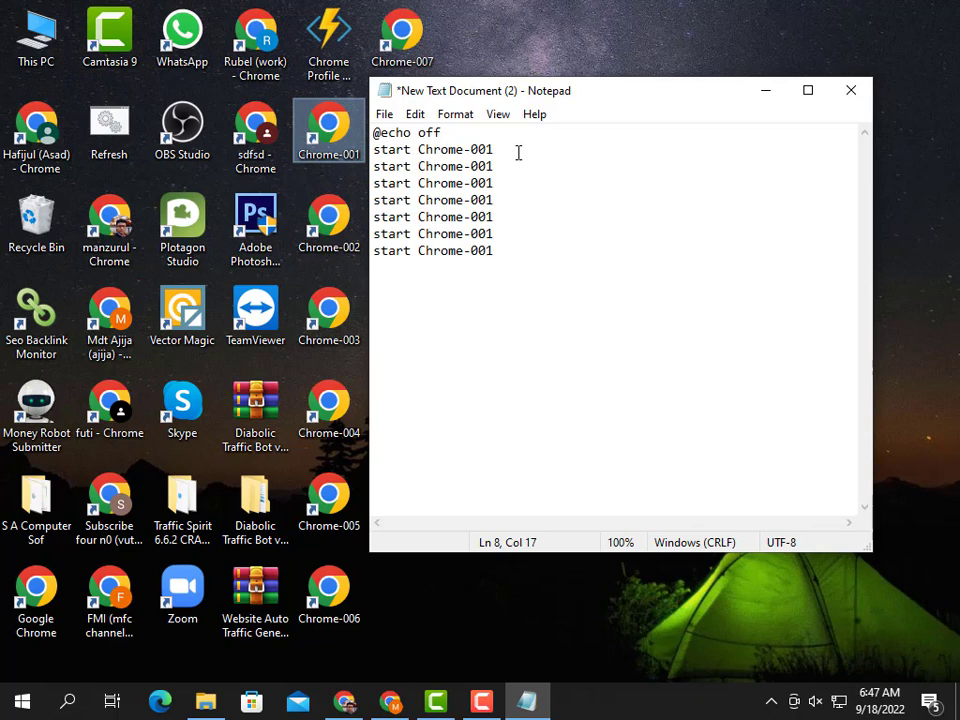
Renumber the six pasted lines as Chrome-002 through Chrome-007, working upward from the last line, and widen the Notepad window
key("BackSpace")
type("7")
key("Up")
key("BackSpace")
type("6")
key("Up")
key("BackSpace")
type("5")
key("Up")
key("BackSpace")
type("4")
key("Up")
key("BackSpace")
type("3")
key("Up")
key("BackSpace")
type("2")
left_click_drag(873, 205, 936, 204)
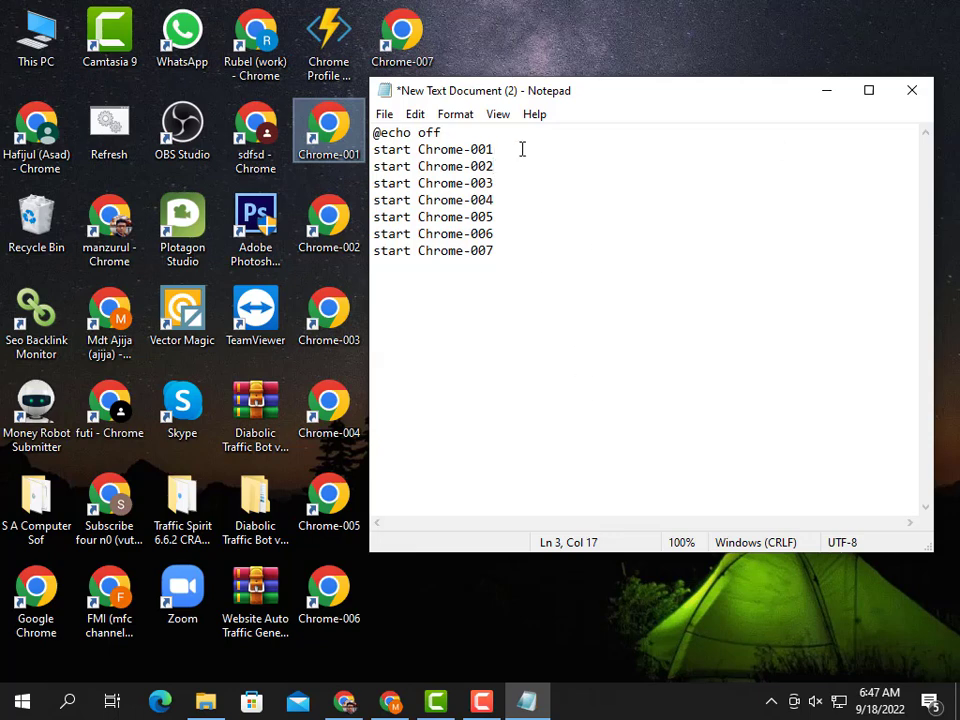
left_click(521, 149)
Switch to Chrome and search YouTube for "Freelancing Institute", copying the channel name from the open channel page
left_click(344, 700)
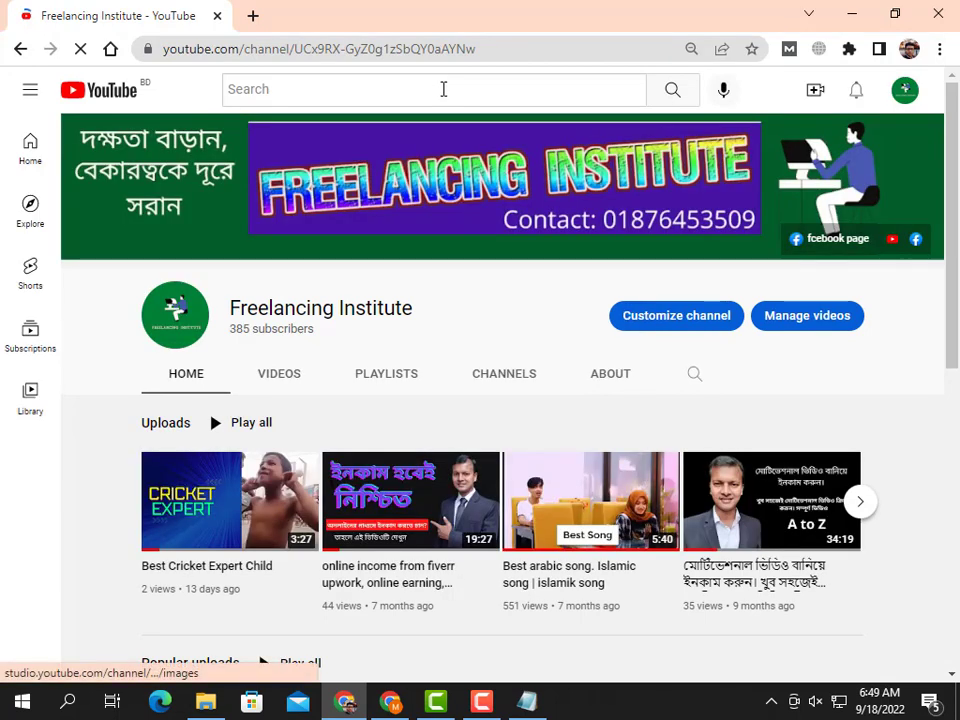
left_click(443, 88)
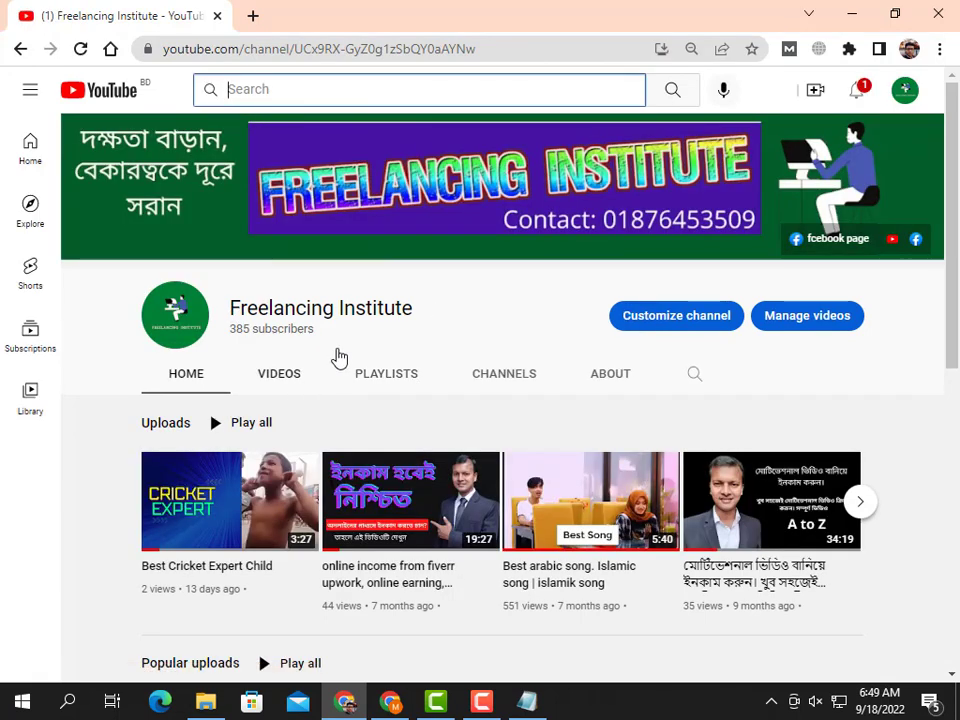
left_click_drag(231, 307, 437, 316)
key("ctrl+c")
left_click(461, 92)
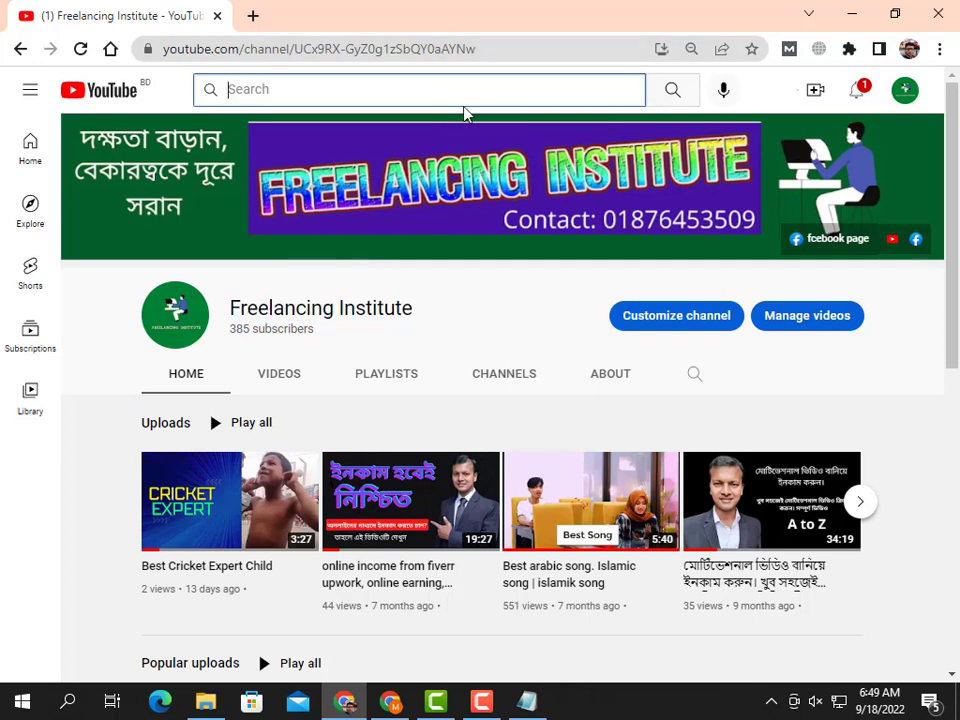
key("ctrl+v")
key("Return")
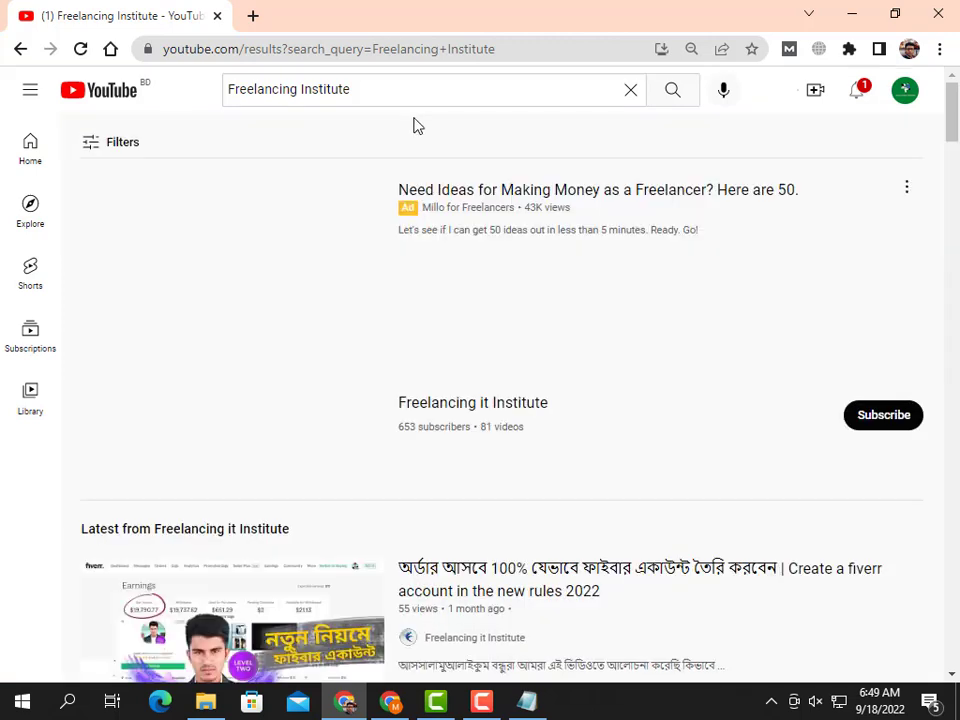
Filter the search results by type Channel and open the Freelancing Institute channel with the green logo
left_click(93, 146)
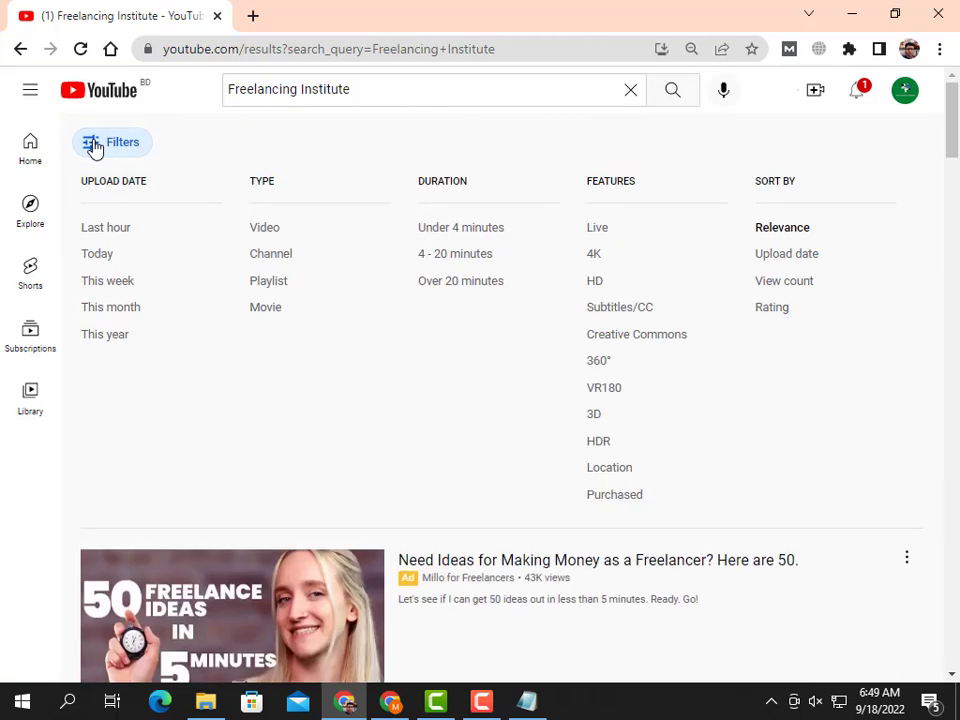
left_click(269, 257)
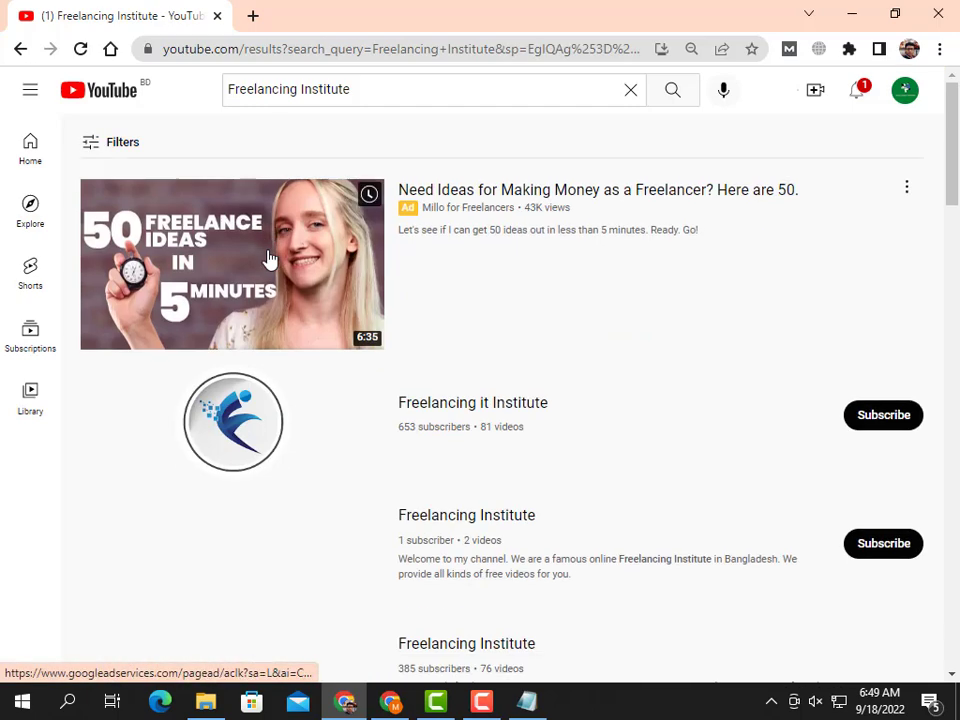
scroll(446, 478, "down", 5)
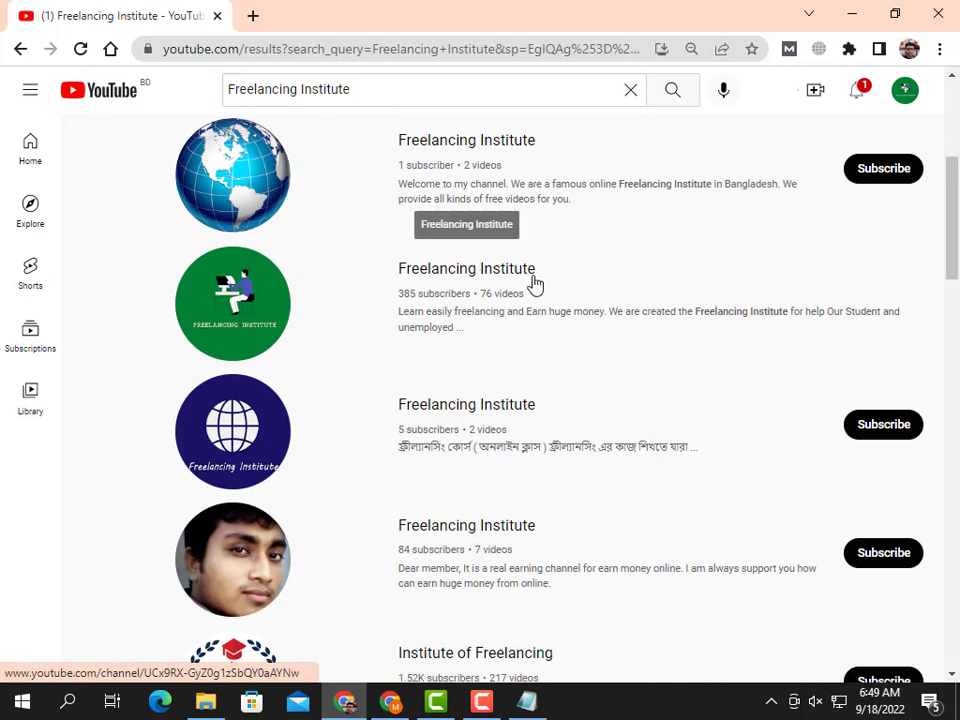
scroll(404, 469, "up", 2)
scroll(450, 500, "up", 1)
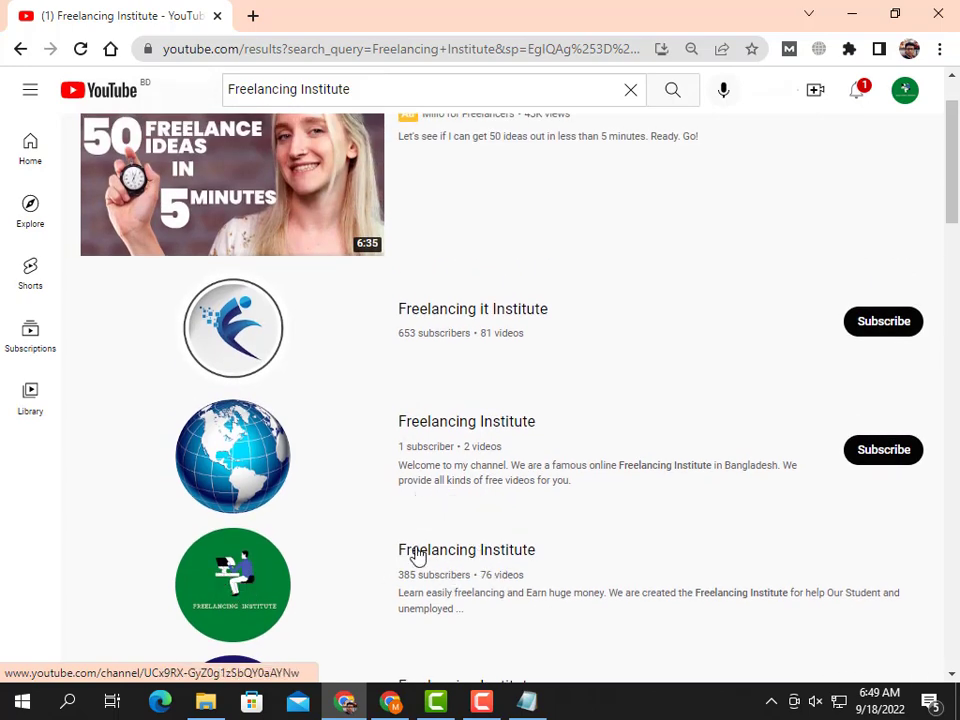
left_click(499, 554)
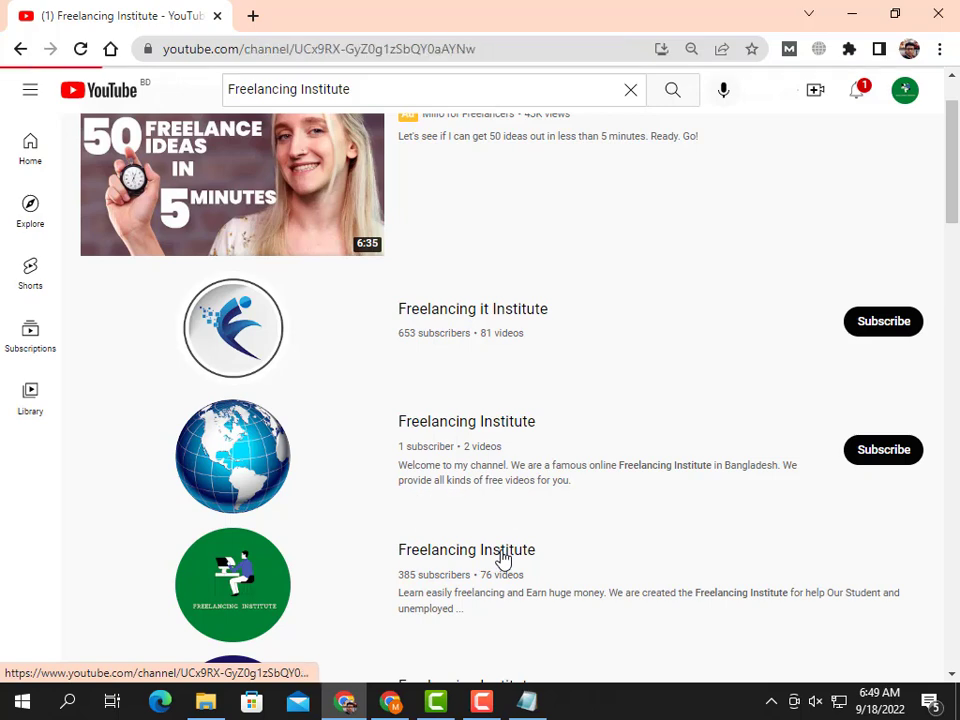
Look over the channel's home page sections and its created playlists
scroll(564, 435, "down", 3)
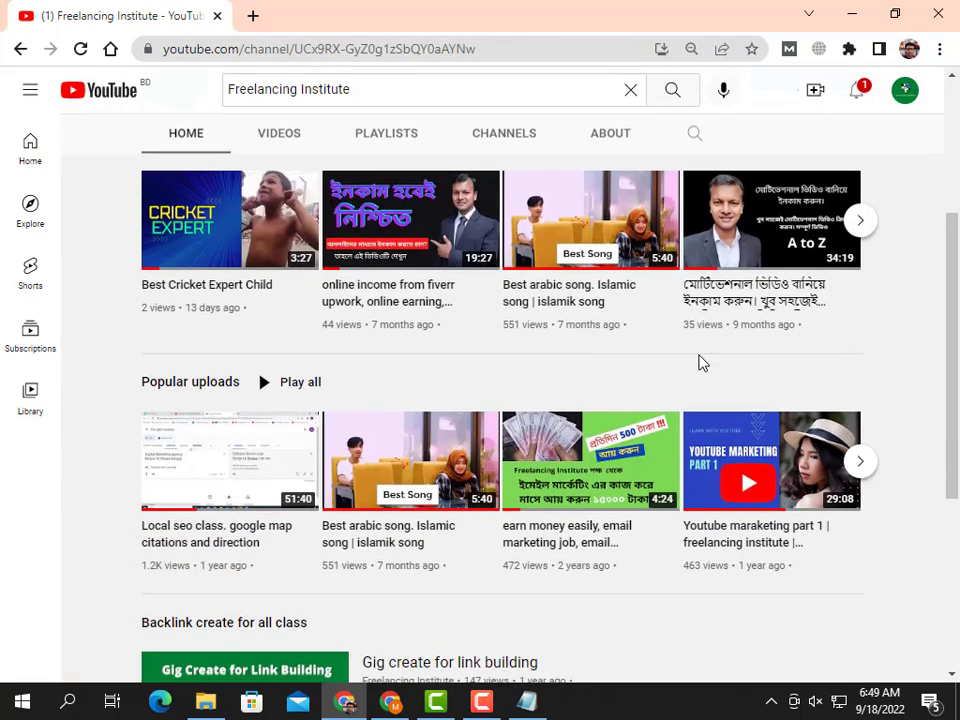
scroll(747, 184, "up", 1)
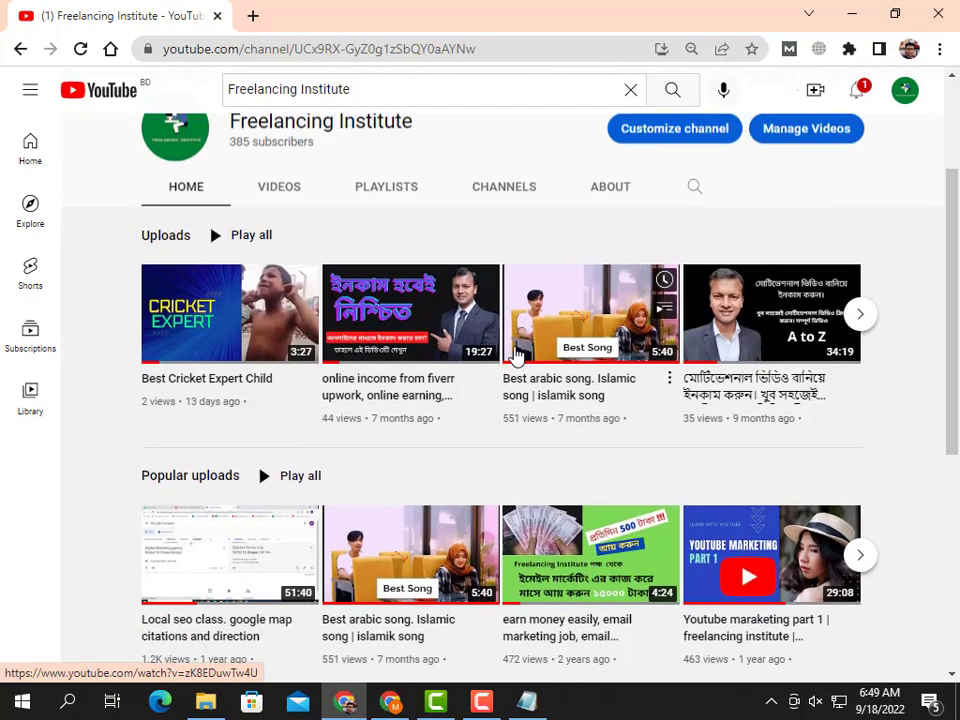
scroll(677, 440, "down", 3)
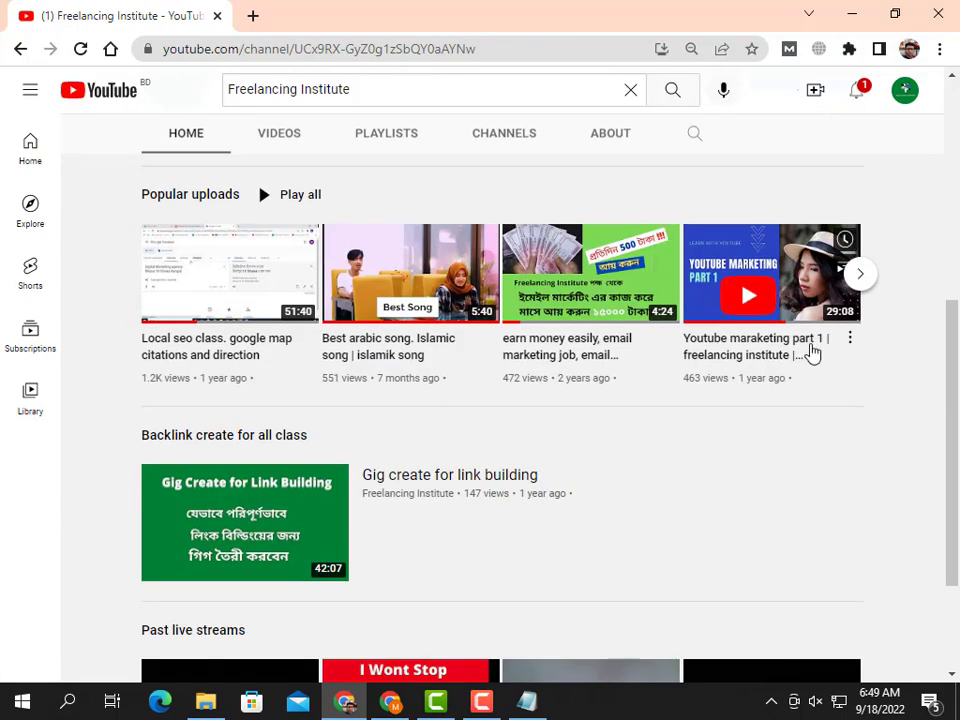
scroll(557, 456, "up", 4)
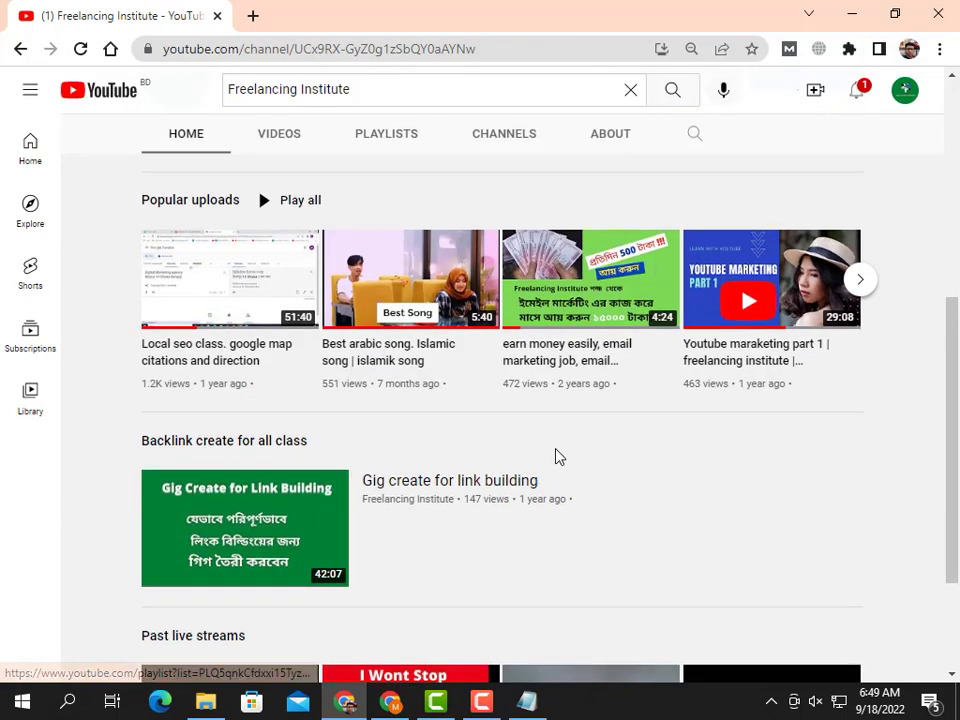
left_click(295, 284)
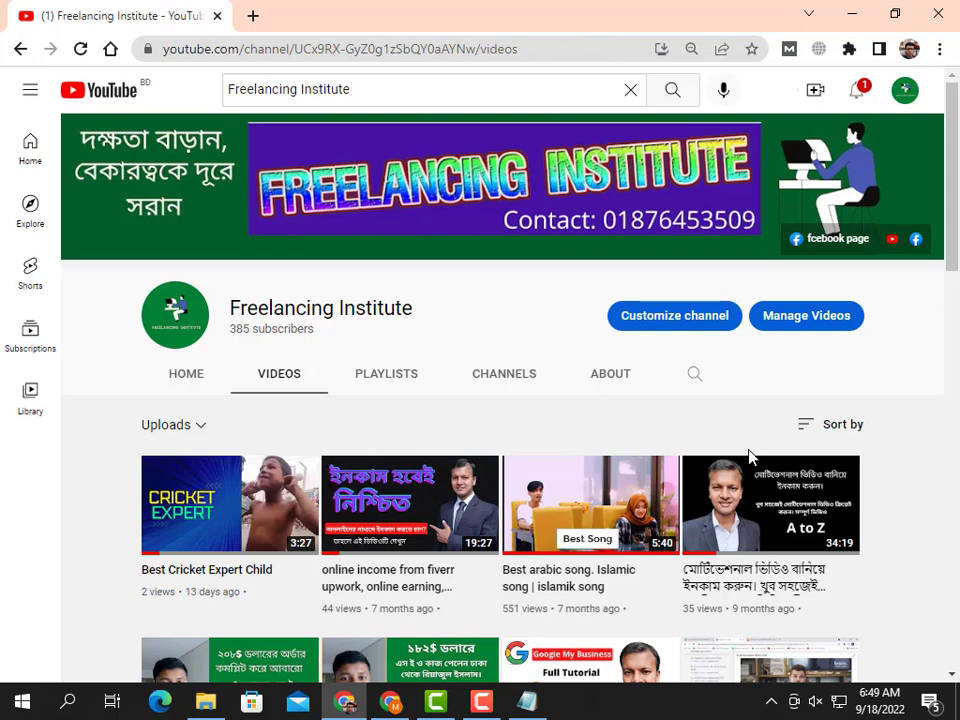
left_click(415, 379)
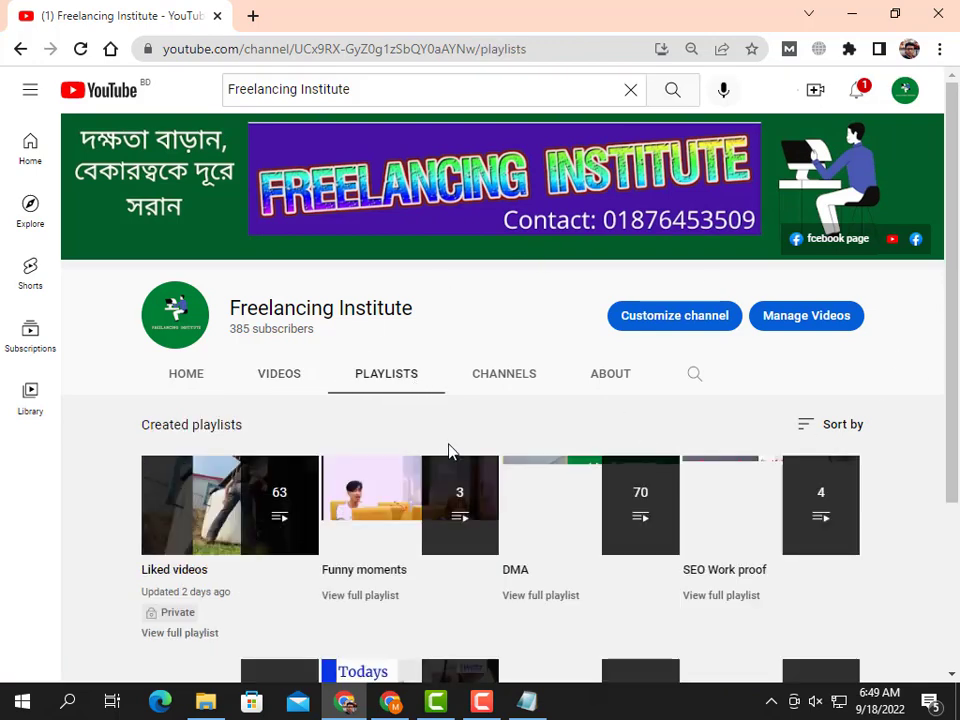
left_click(280, 374)
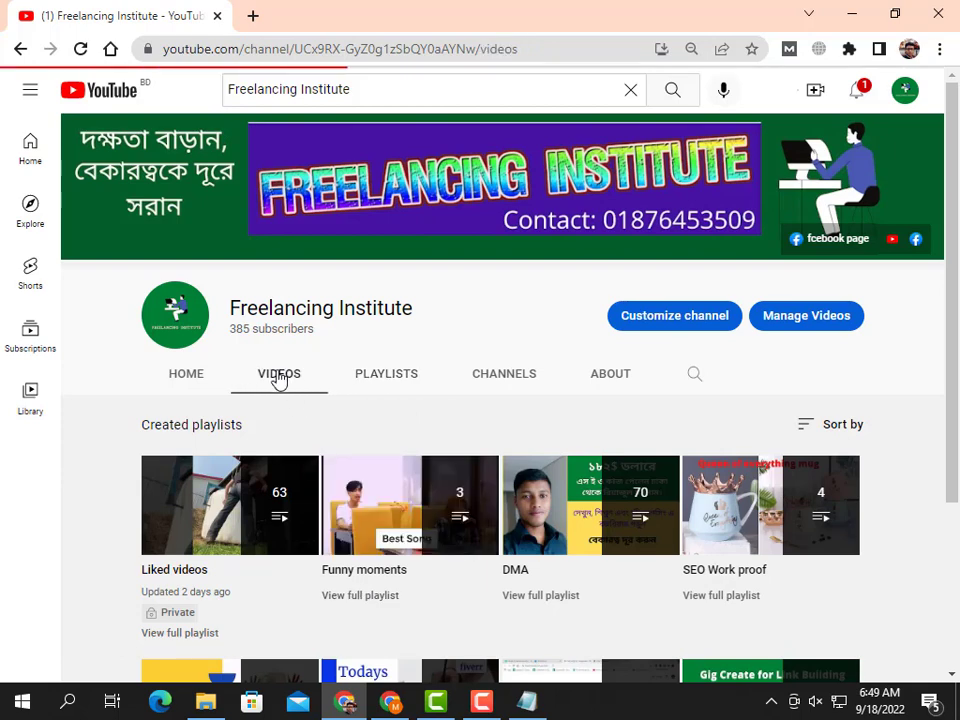
left_click(382, 377)
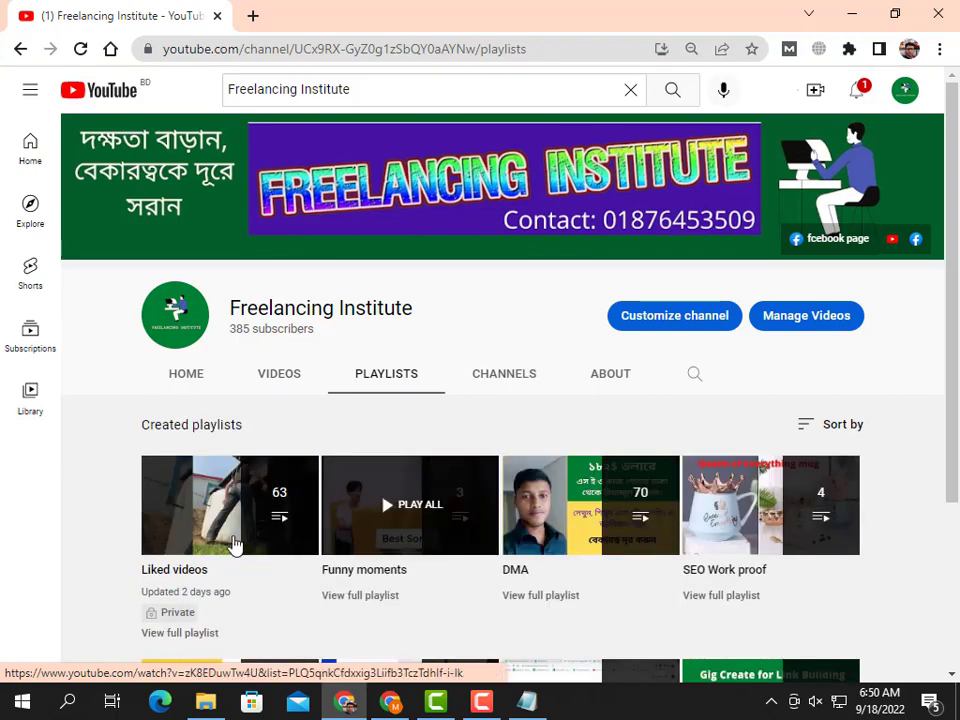
Look through the uploads on the channel's Videos page for a video to use
left_click(262, 377)
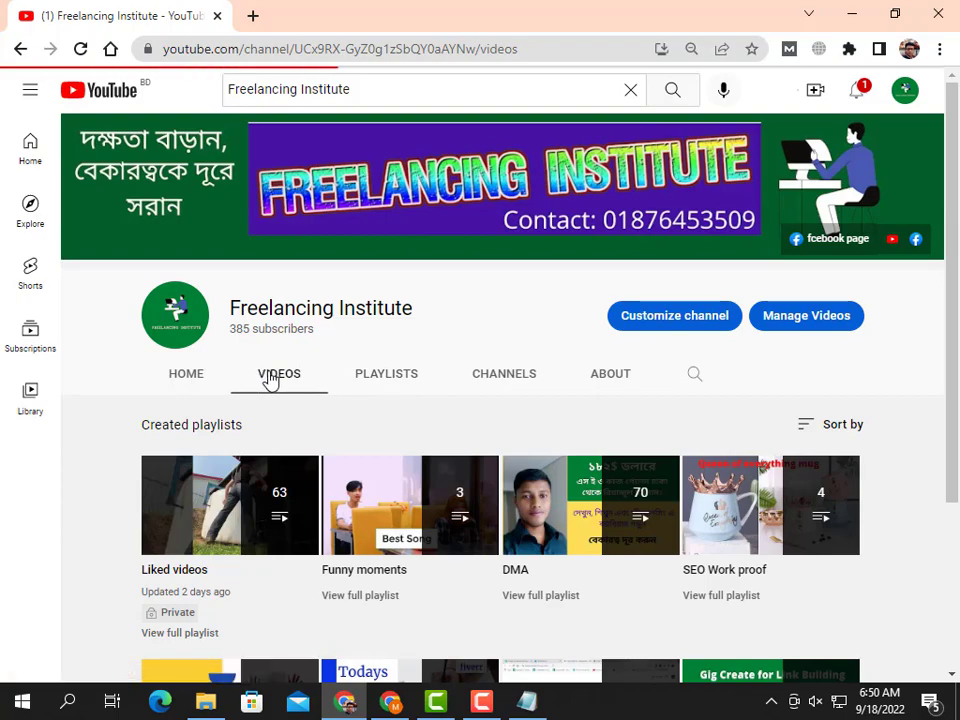
scroll(630, 433, "down", 3)
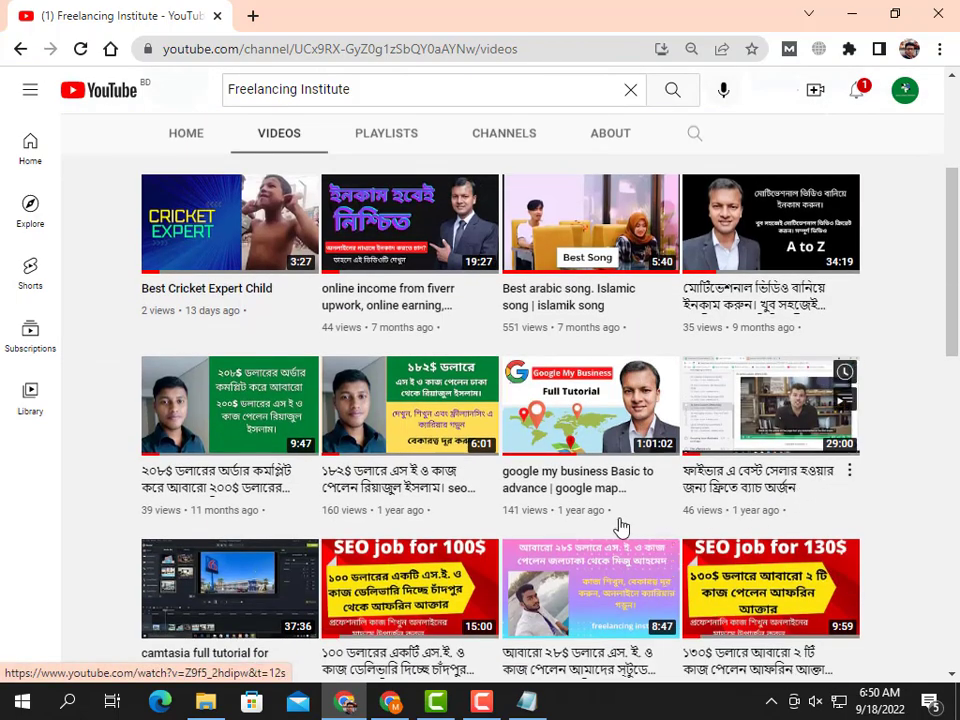
scroll(600, 500, "down", 3)
scroll(724, 456, "down", 2)
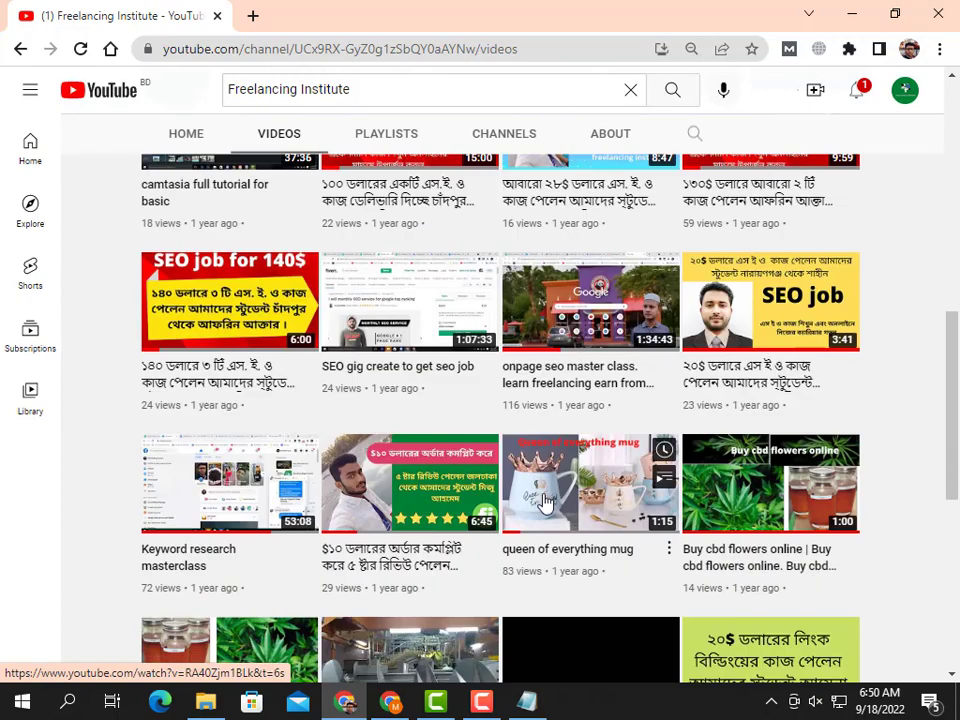
scroll(849, 450, "up", 8)
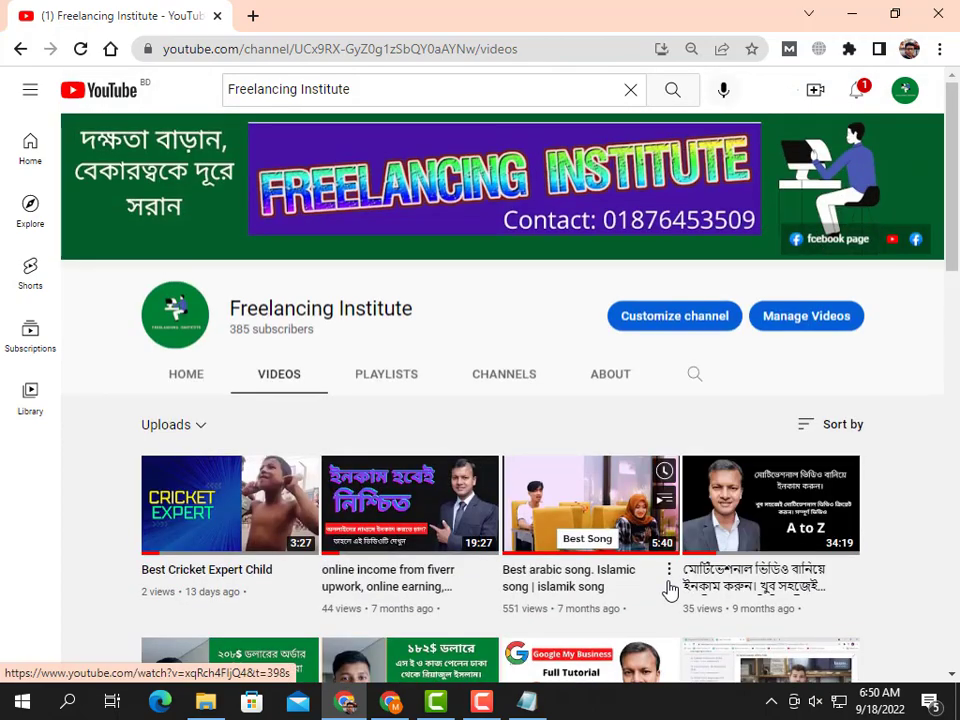
scroll(767, 508, "down", 3)
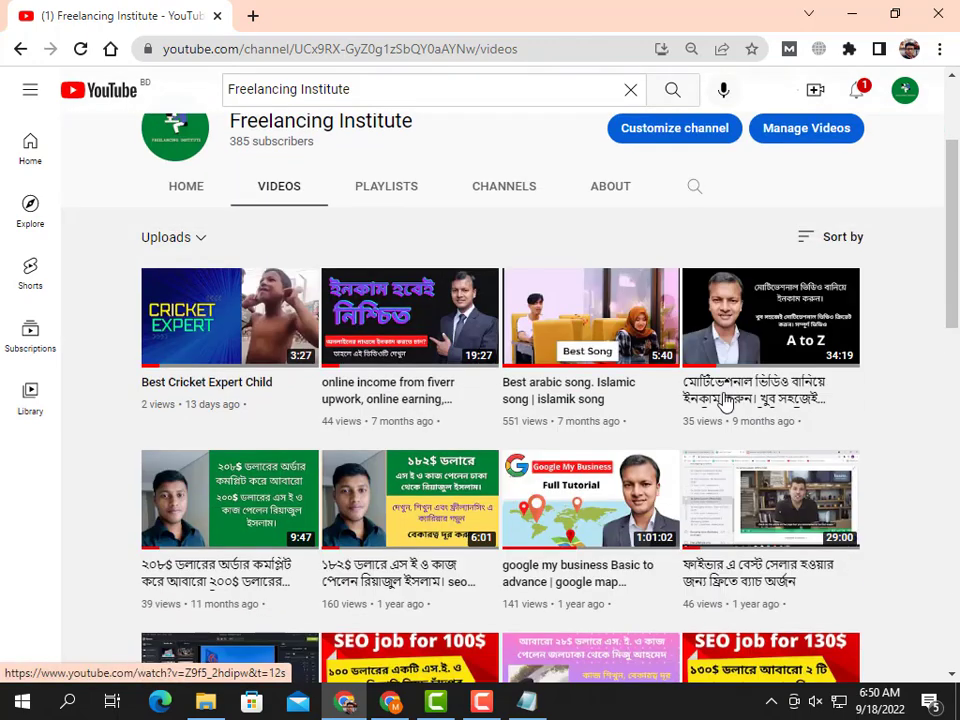
Open and pause the 34:19 motivational video from the channel's uploads, and copy its web address
scroll(770, 510, "up", 3)
left_click(793, 508)
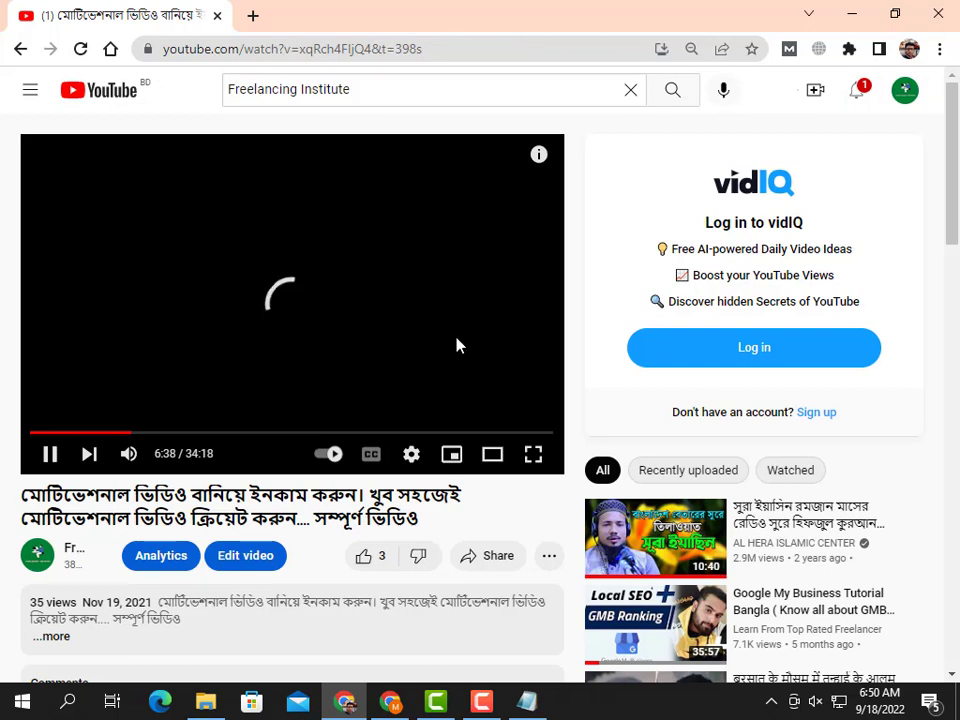
left_click(252, 271)
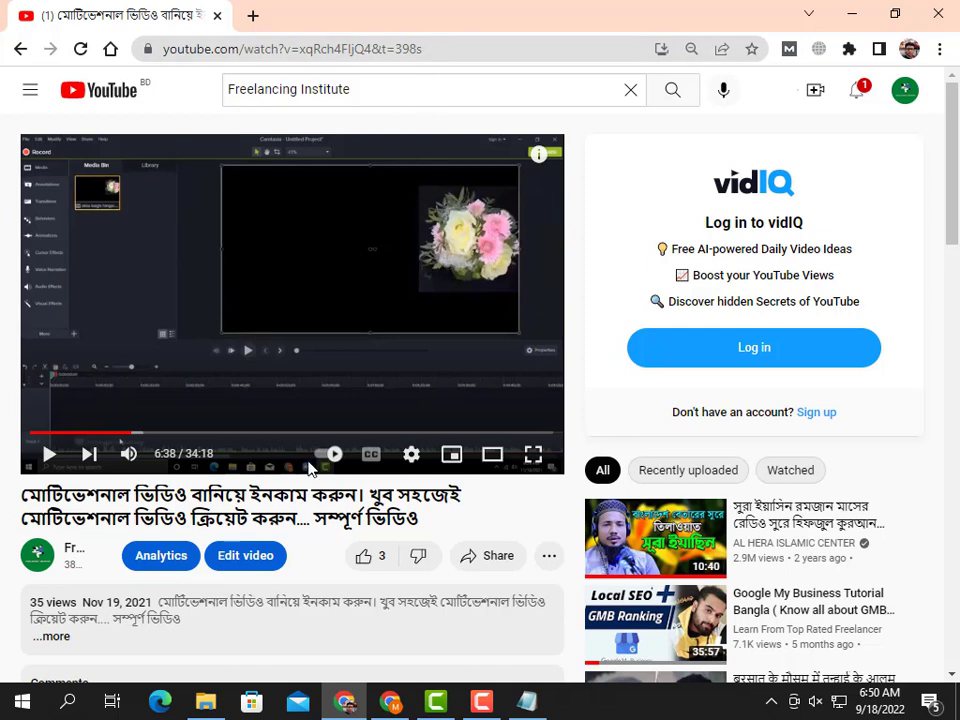
left_click(428, 48)
key("ctrl+c")
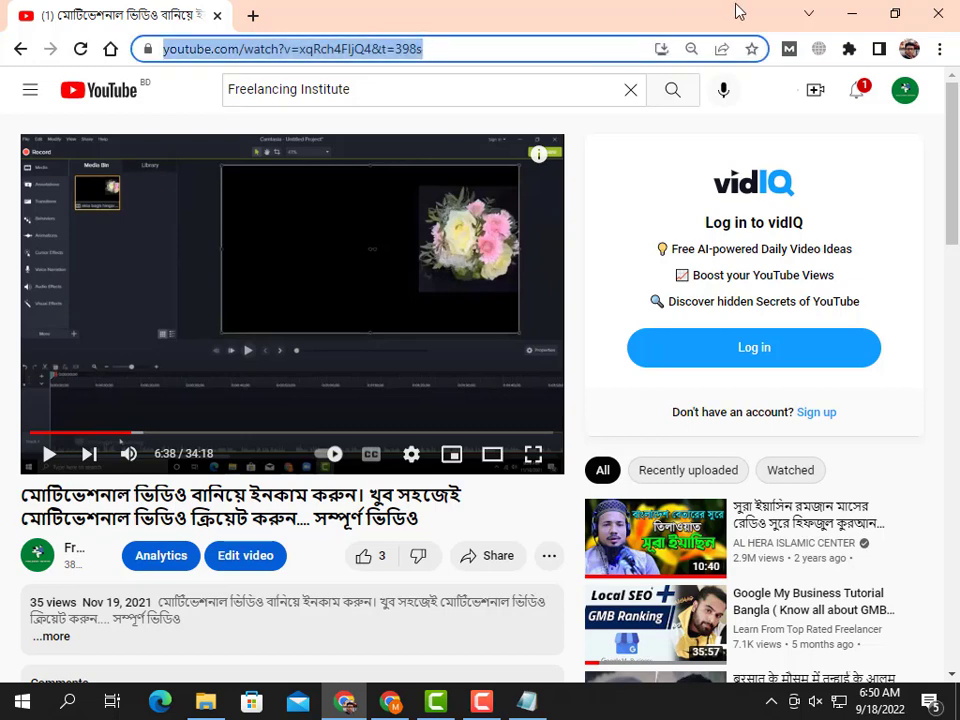
Switch to Notepad and paste the copied YouTube video link at the end of the start Chrome-001 line
left_click(862, 10)
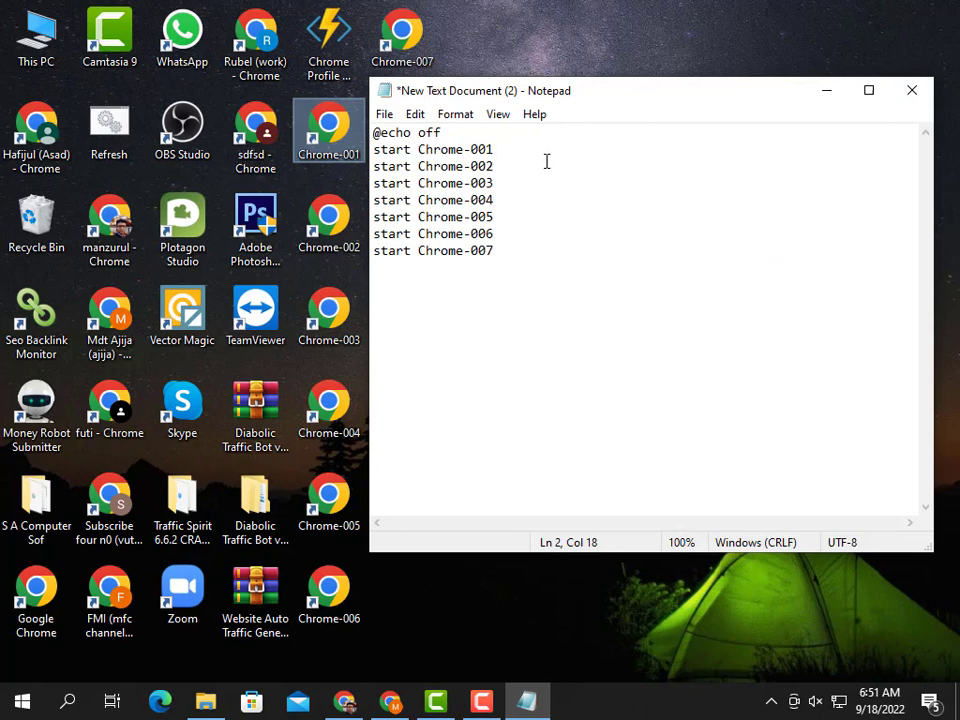
key("ctrl+v")
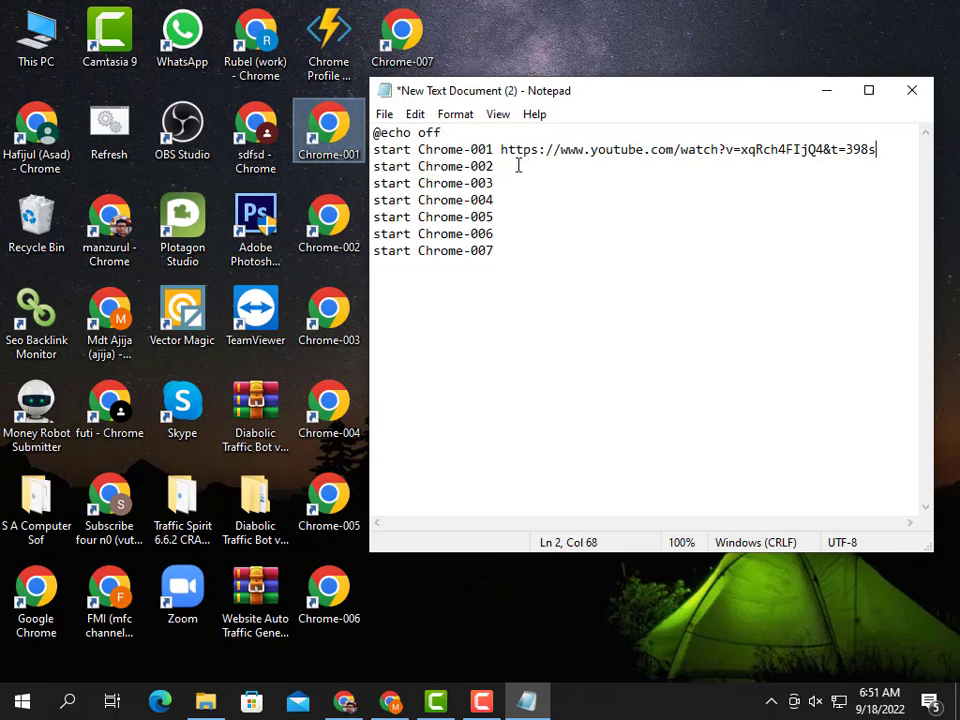
Return to the channel's Videos page in Chrome and copy the link address of the 15:00 "SEO job for 100$" video
left_click(344, 702)
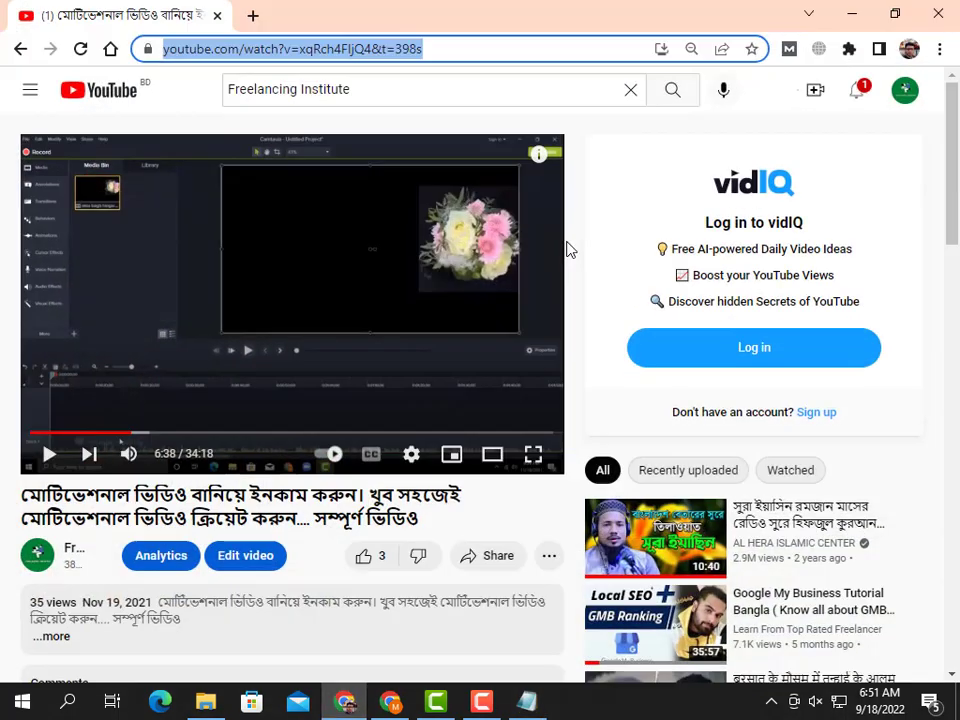
left_click(20, 48)
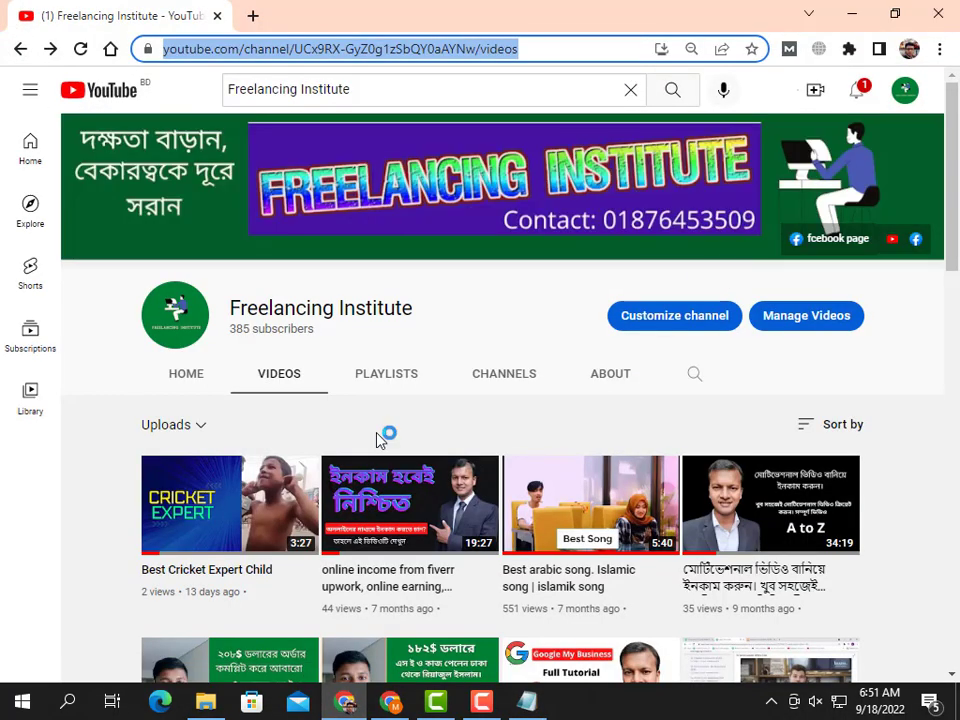
scroll(487, 577, "down", 3)
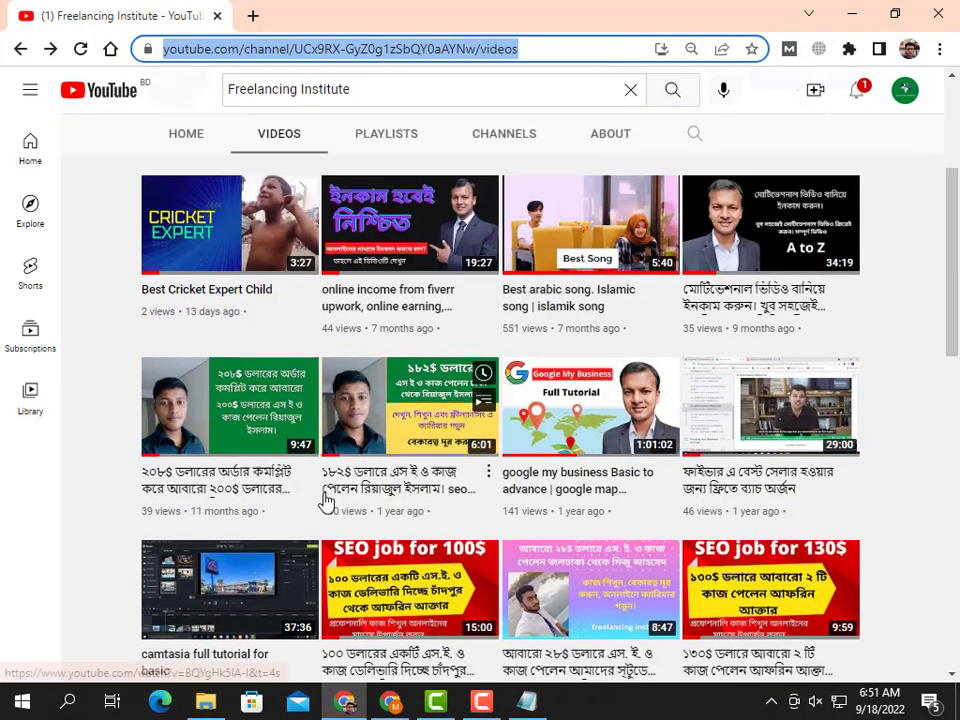
scroll(326, 499, "up", 1)
scroll(252, 518, "down", 1)
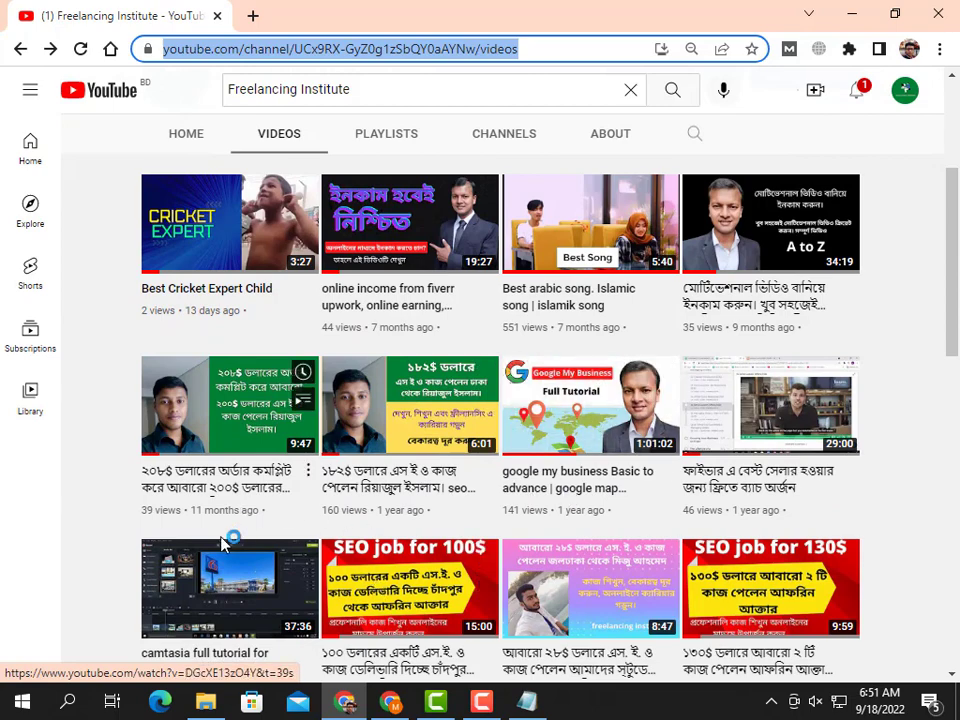
scroll(216, 497, "down", 2)
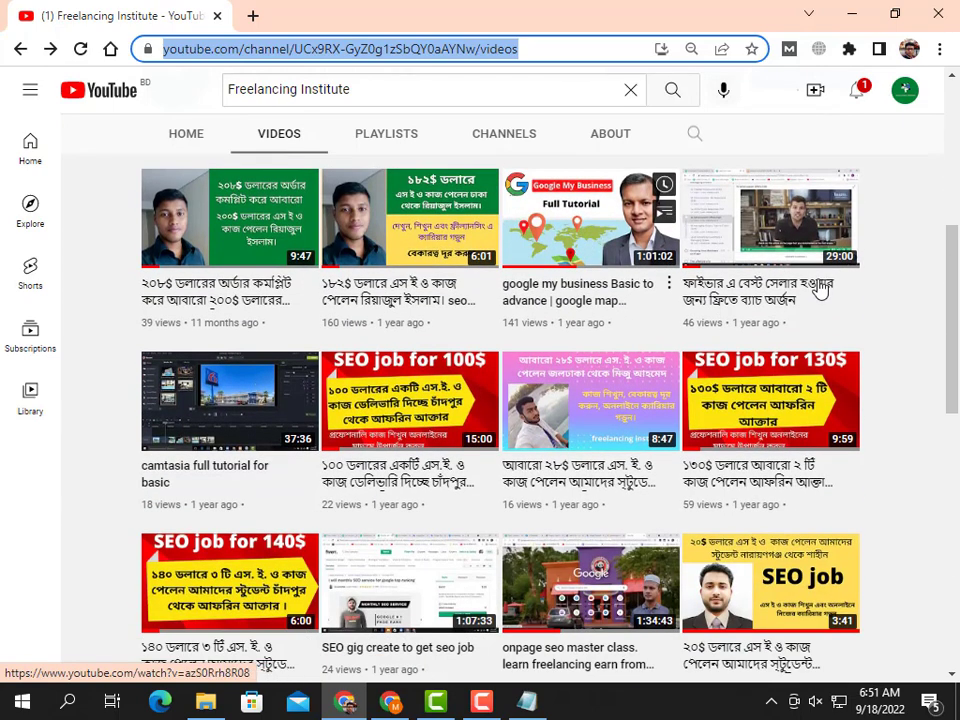
right_click(388, 378)
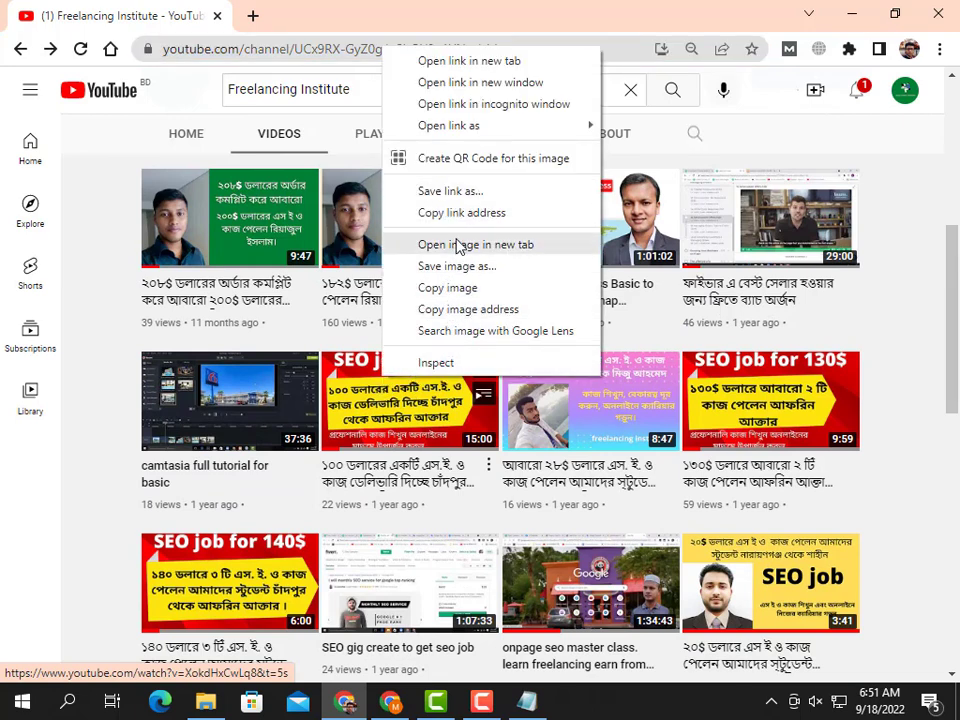
left_click(437, 214)
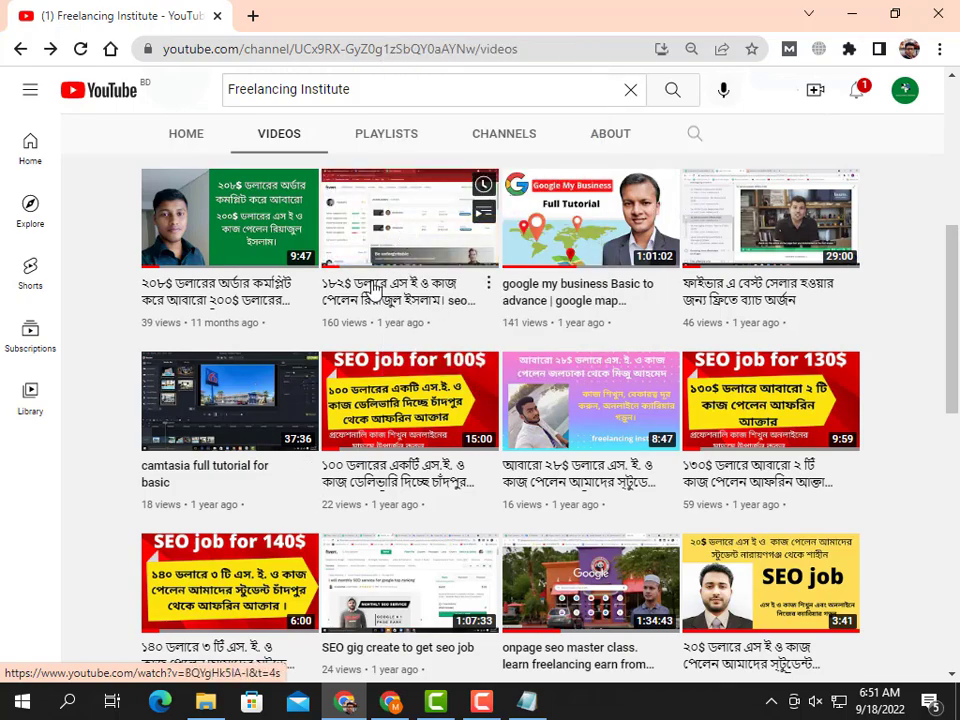
scroll(570, 375, "down", 2)
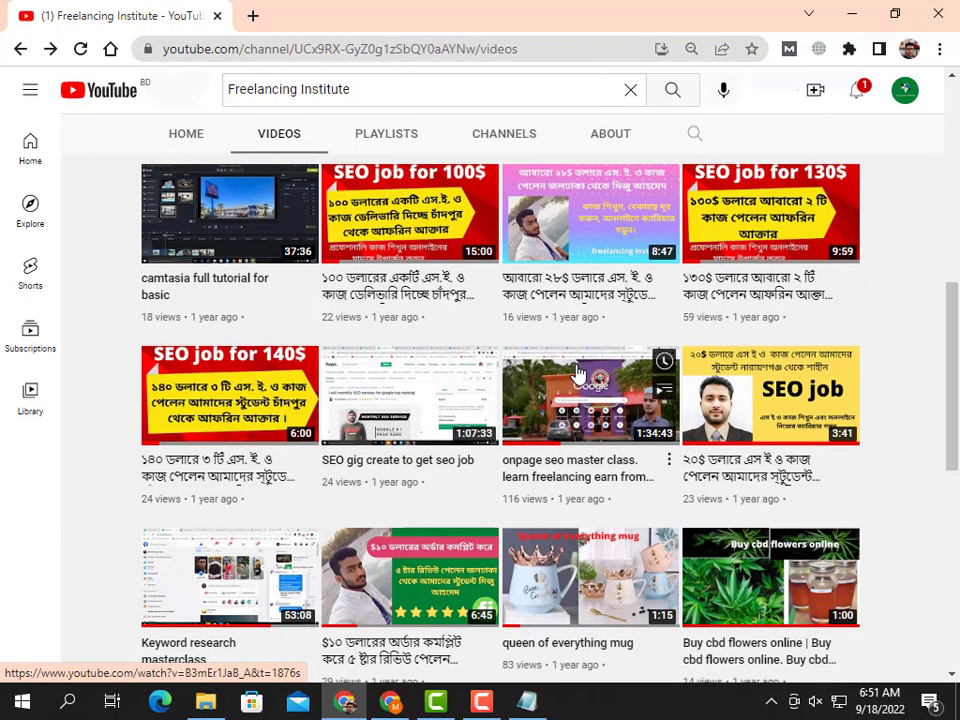
scroll(570, 375, "down", 5)
scroll(474, 484, "up", 4)
scroll(510, 510, "down", 3)
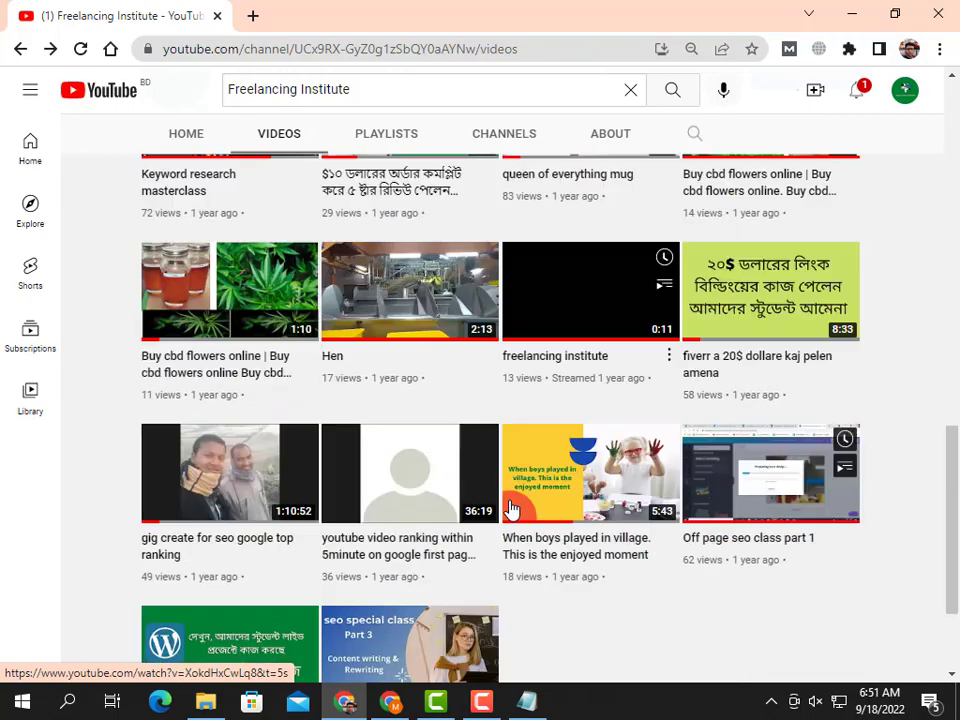
scroll(640, 548, "up", 12)
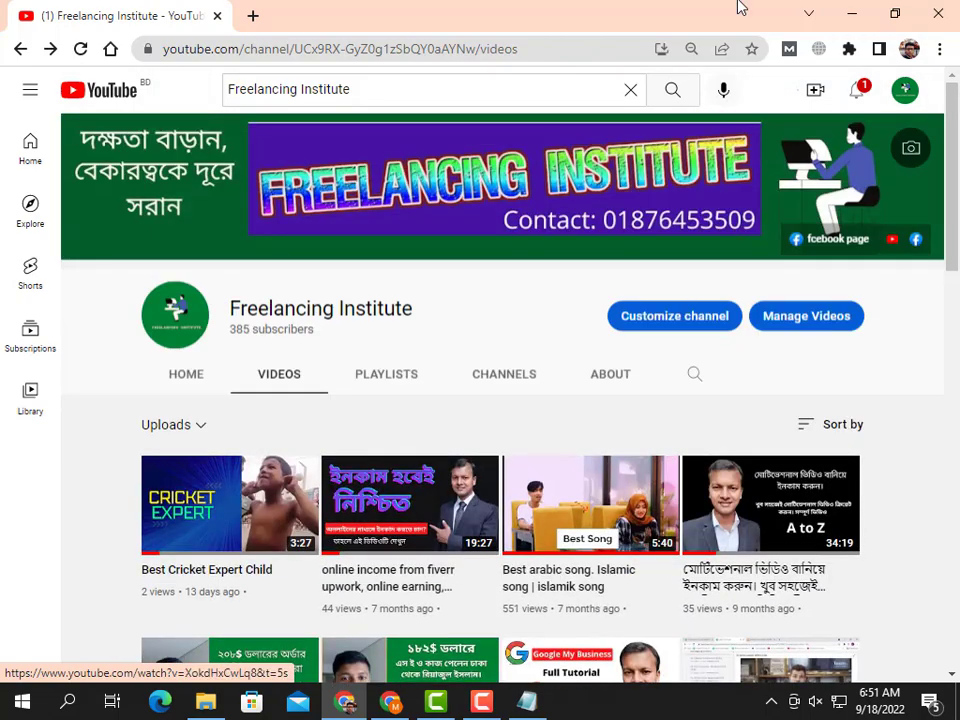
Switch to Notepad and append the copied video link to each start line from Chrome-002 through Chrome-007
left_click(851, 14)
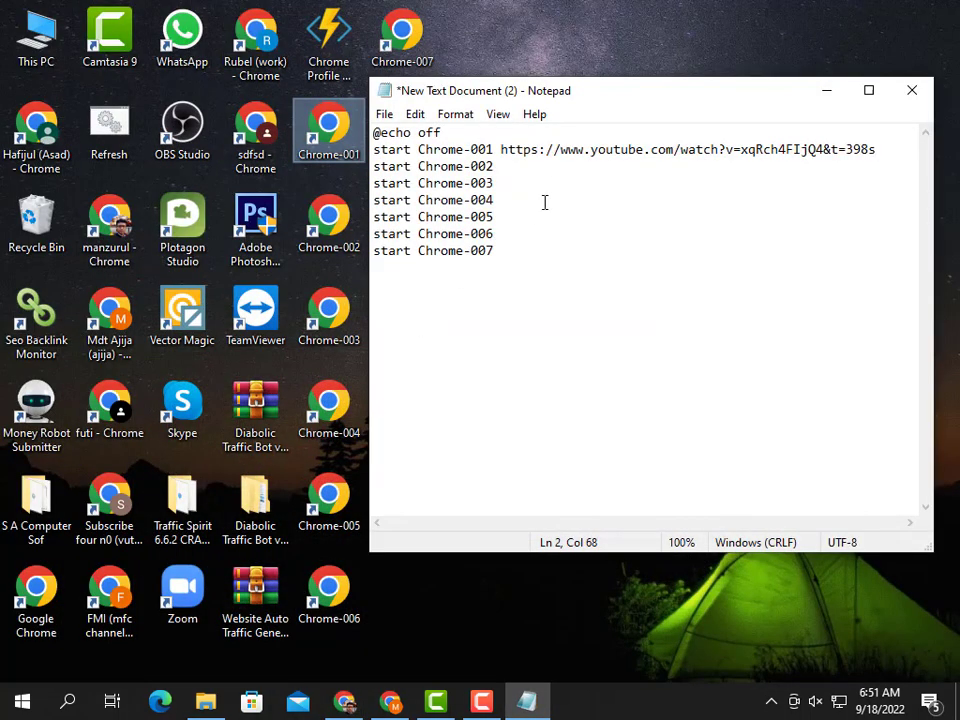
left_click(539, 172)
key("ctrl+v")
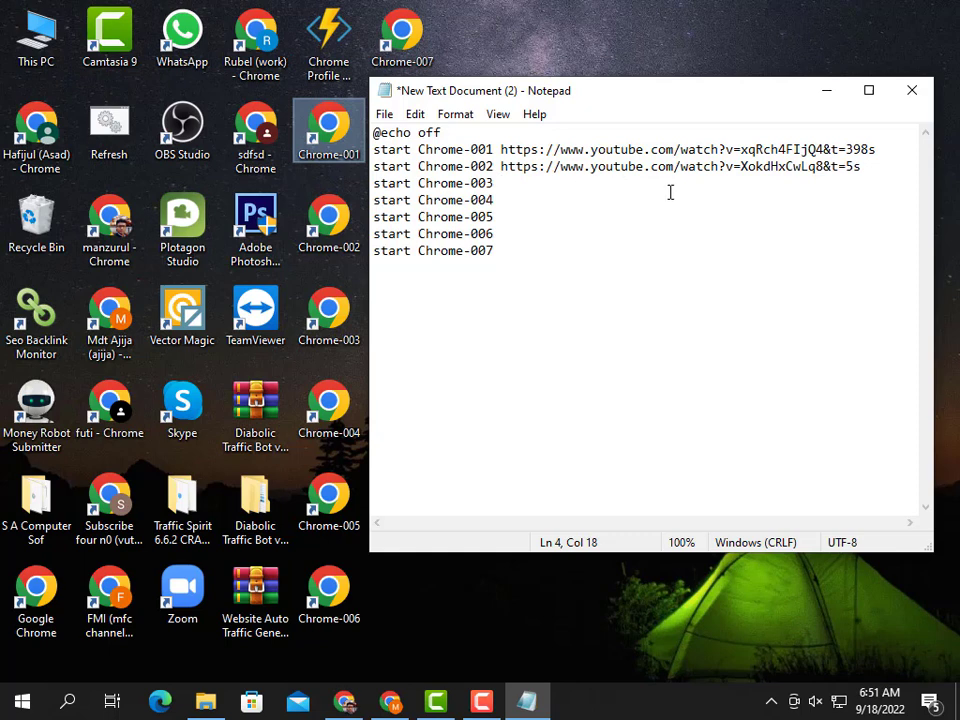
key("ctrl+v")
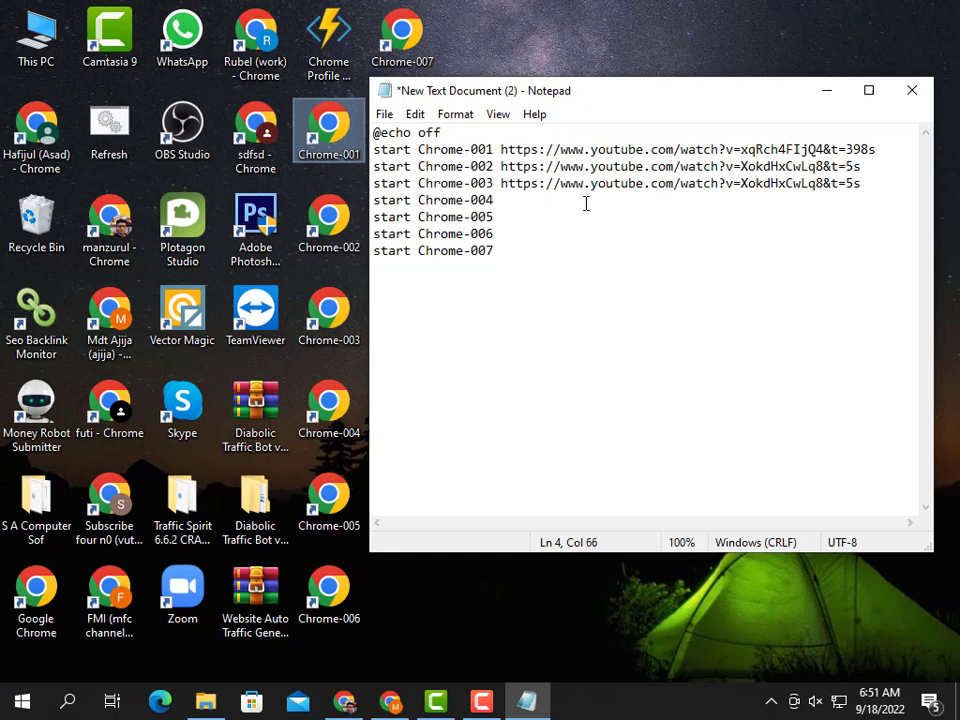
left_click(585, 203)
key("ctrl+v")
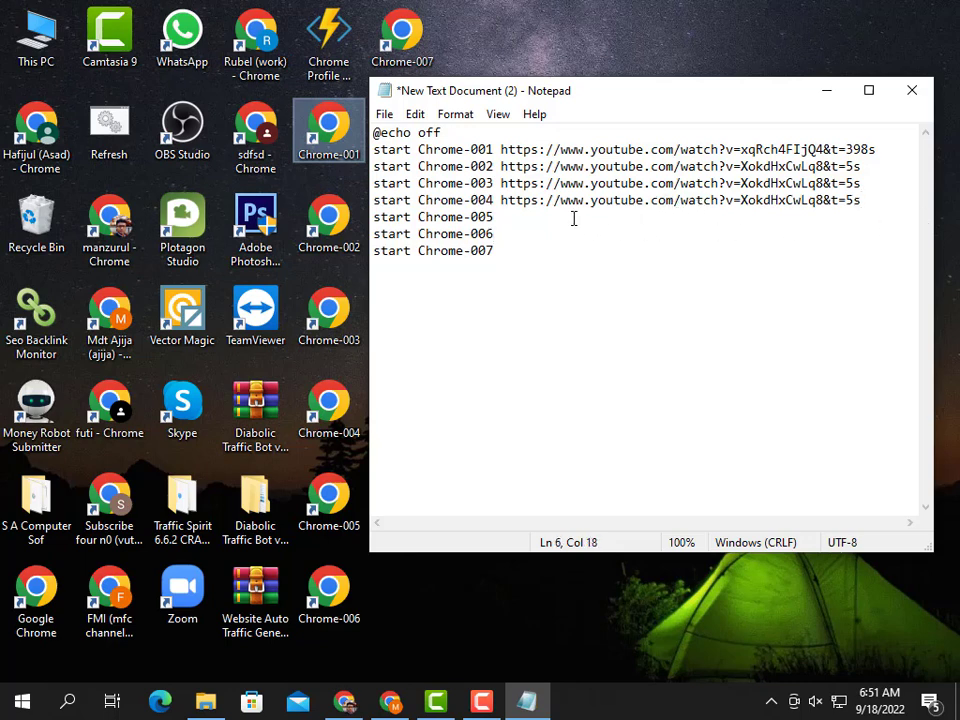
key("ctrl+v")
left_click(527, 235)
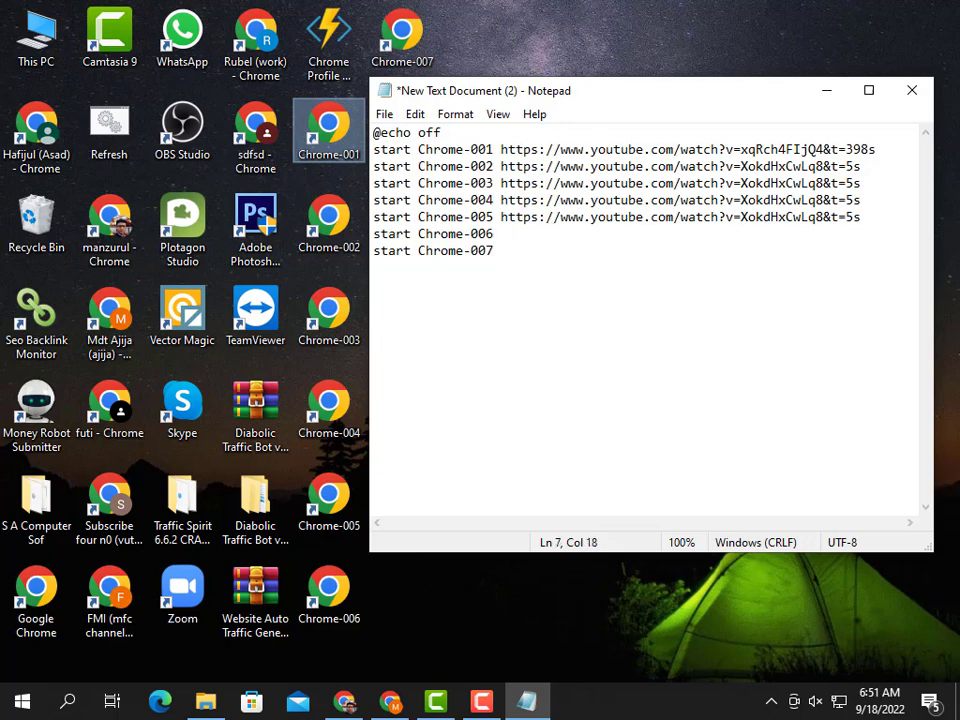
key("ctrl+v")
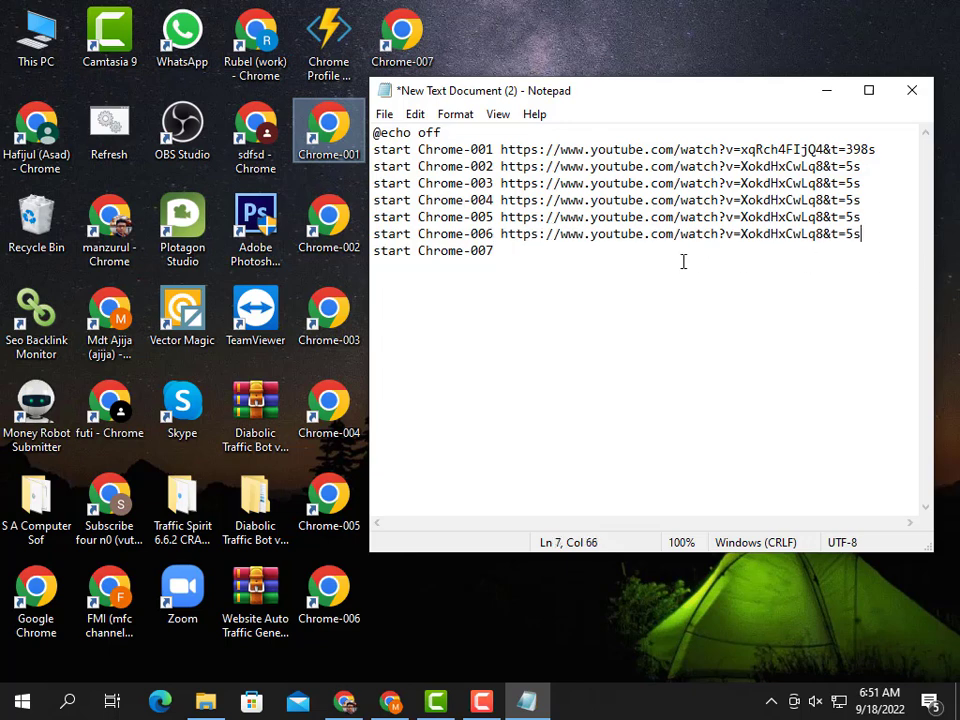
left_click(579, 253)
key("ctrl+v")
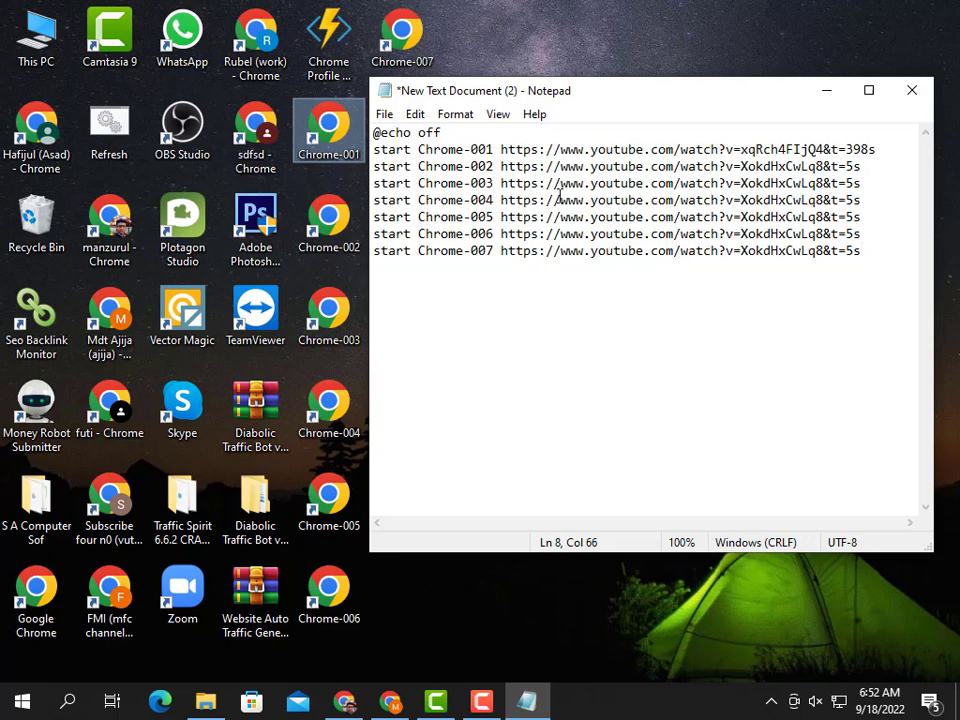
Save the script to the desktop as a batch file named Youtube watch.bat
left_click(386, 116)
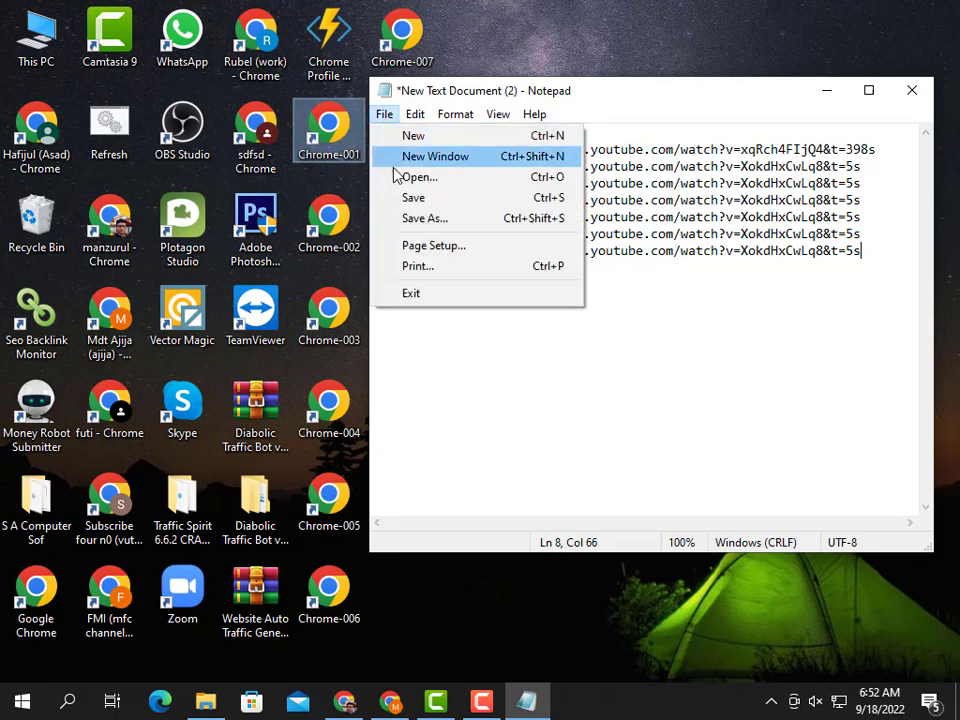
left_click(425, 222)
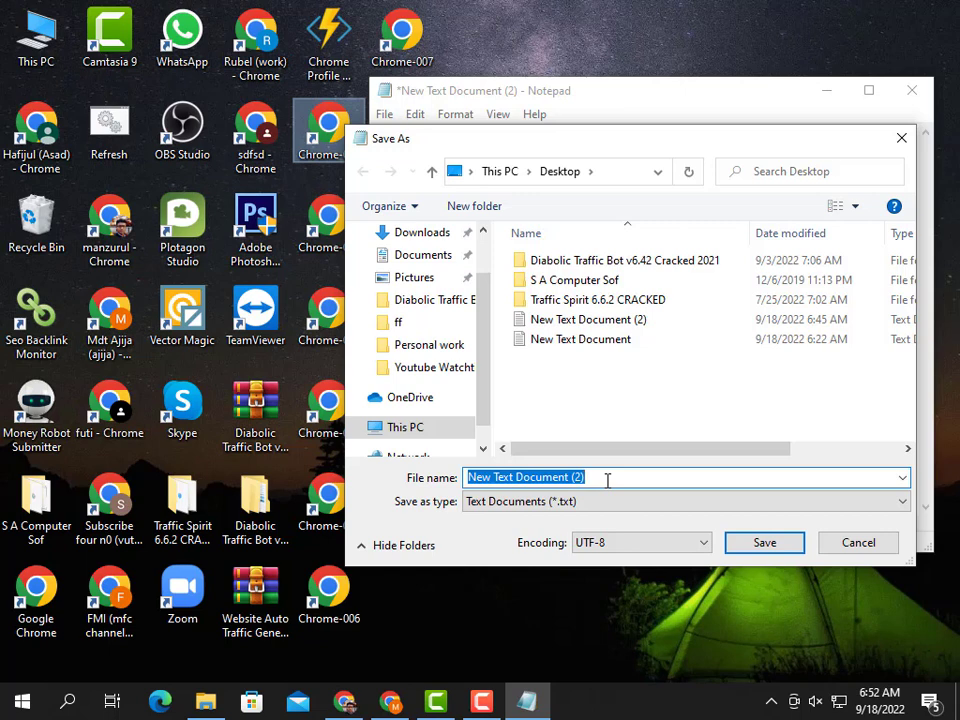
type("Youtube watch")
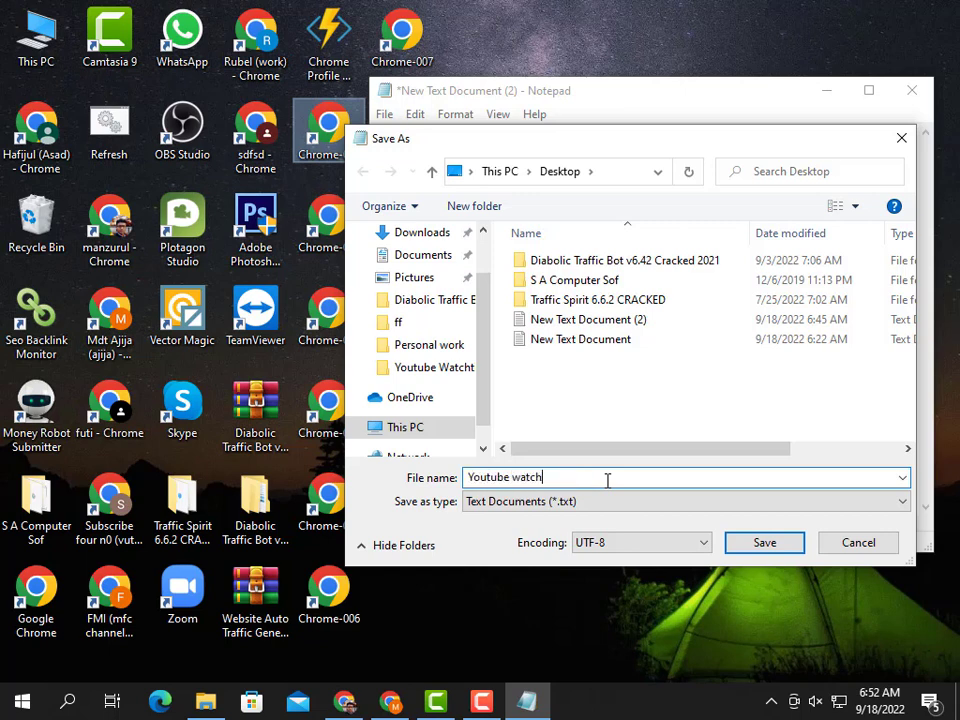
type(" tim")
key("BackSpace")
key("BackSpace")
key("BackSpace")
left_click(768, 476)
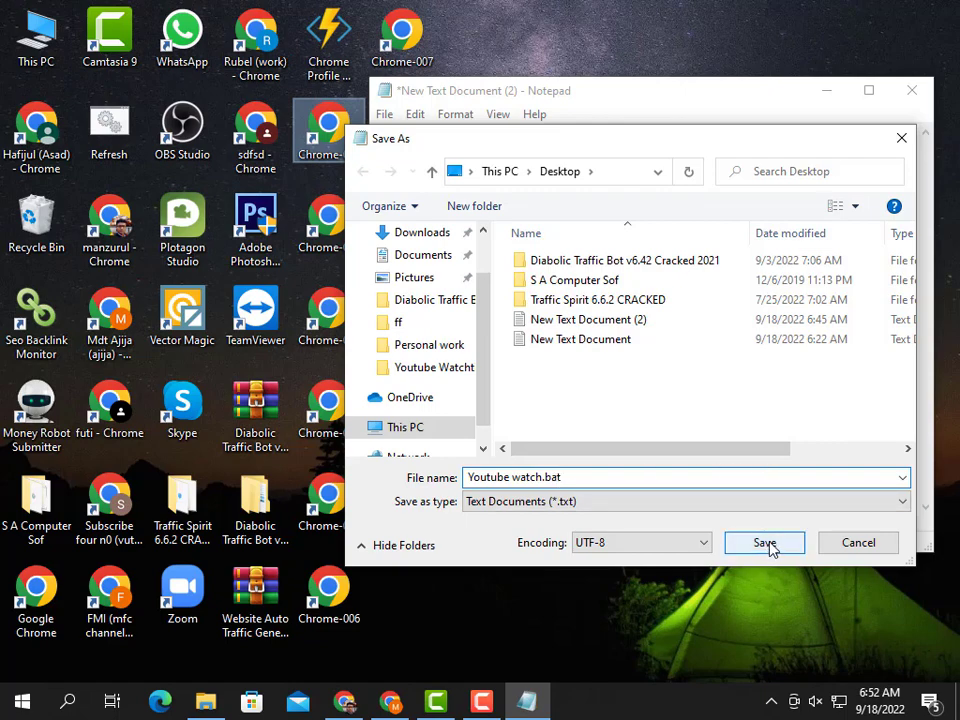
left_click(766, 545)
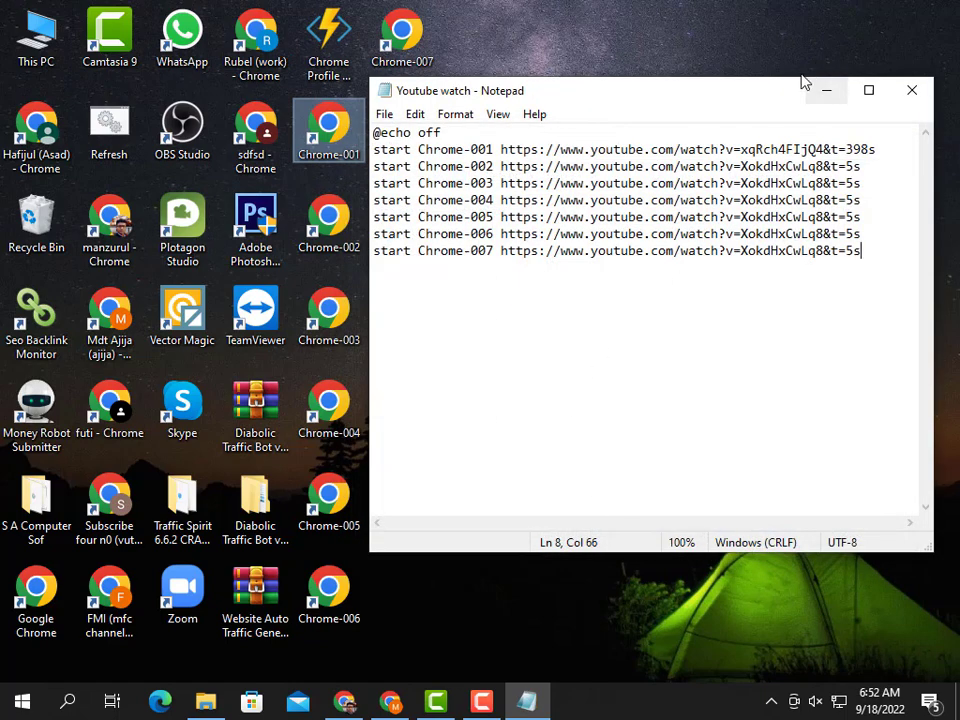
Move the script's Notepad window clear of the desktop icons and close it
left_click_drag(730, 98, 778, 300)
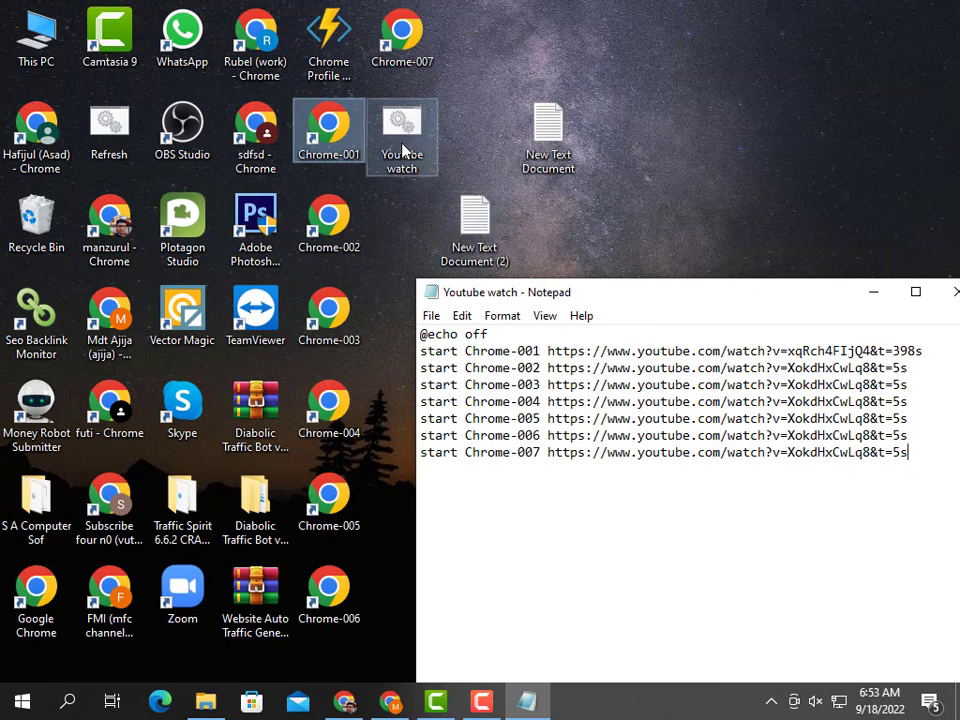
left_click(872, 302)
left_click(528, 701)
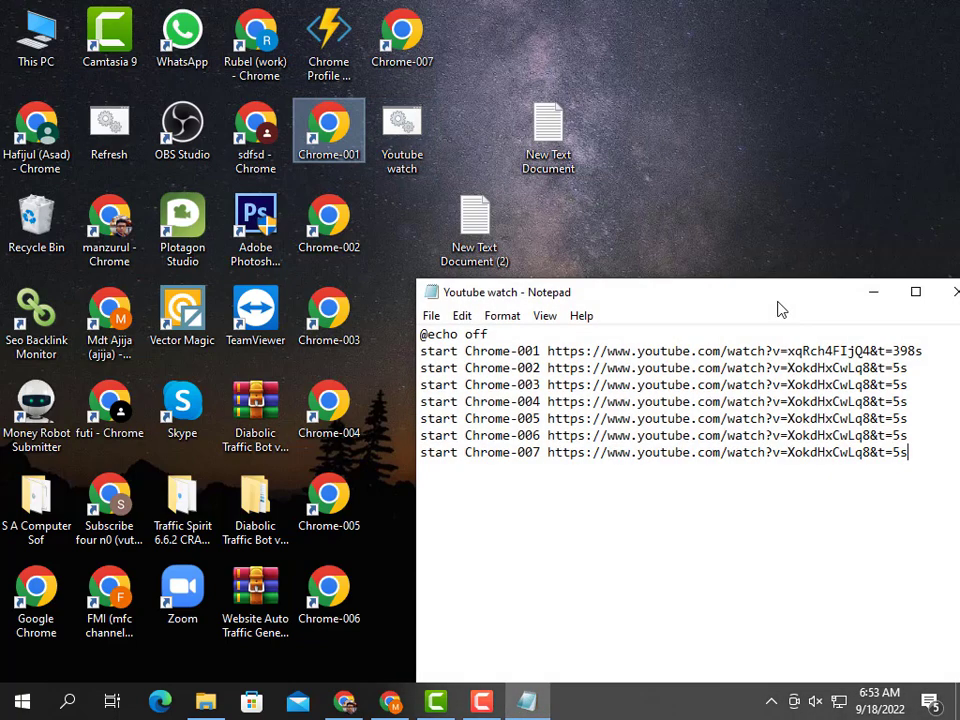
left_click(424, 317)
left_click(461, 399)
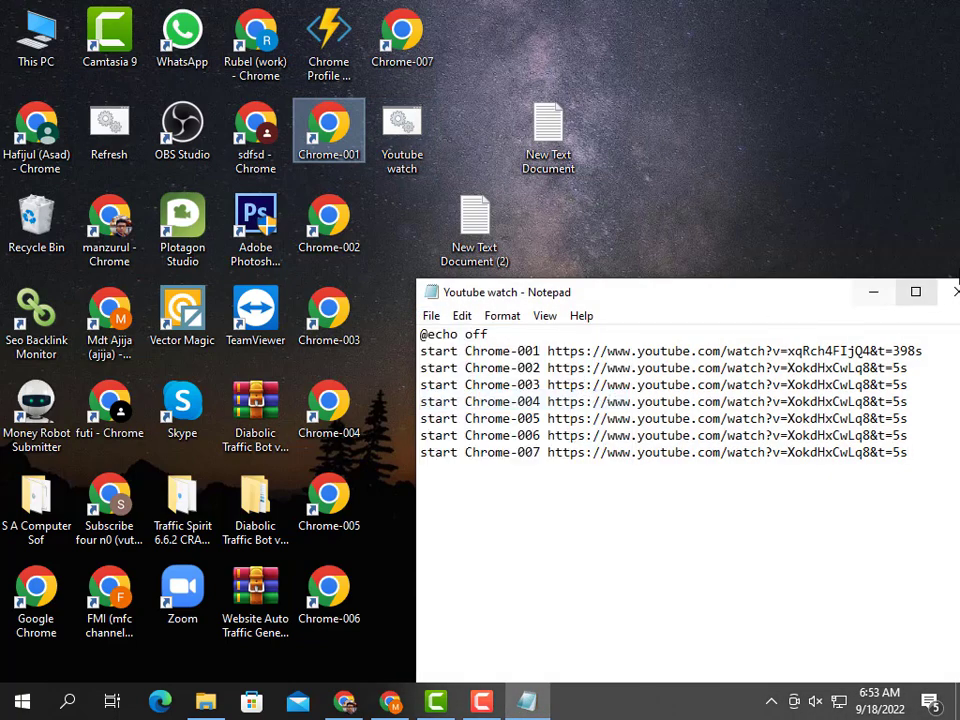
left_click(953, 293)
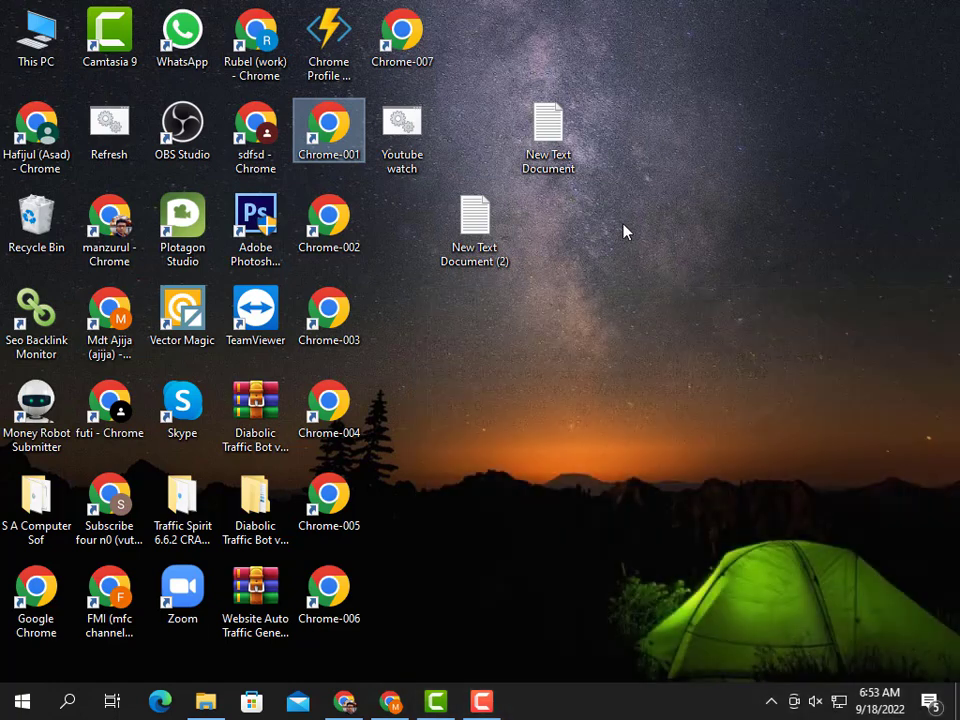
Run the Youtube watch batch file from the desktop
right_click(671, 156)
left_click(692, 207)
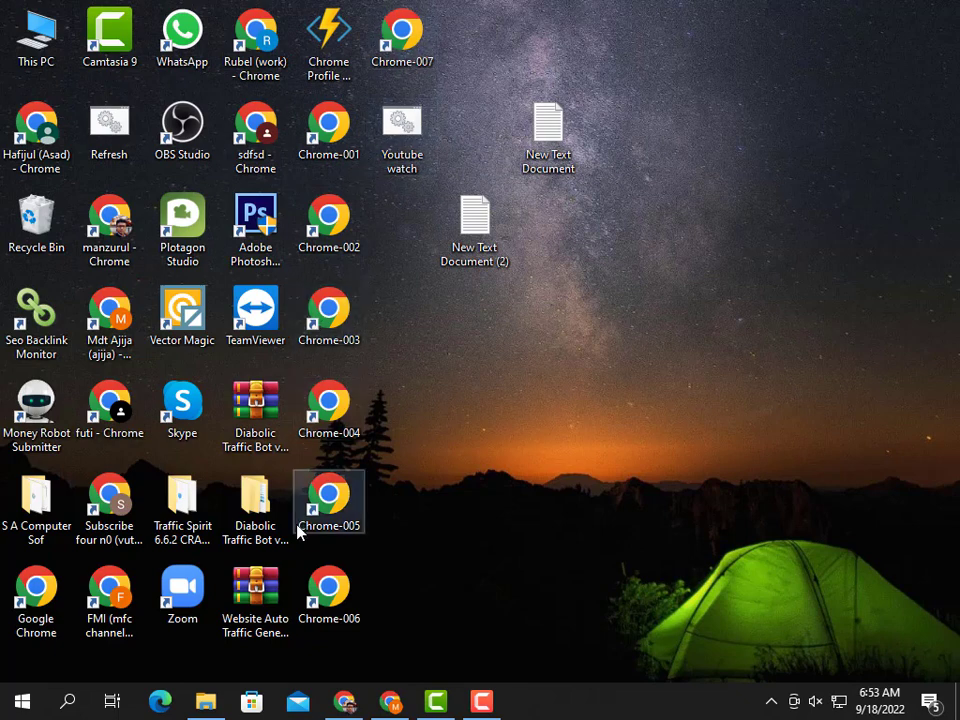
double_click(408, 129)
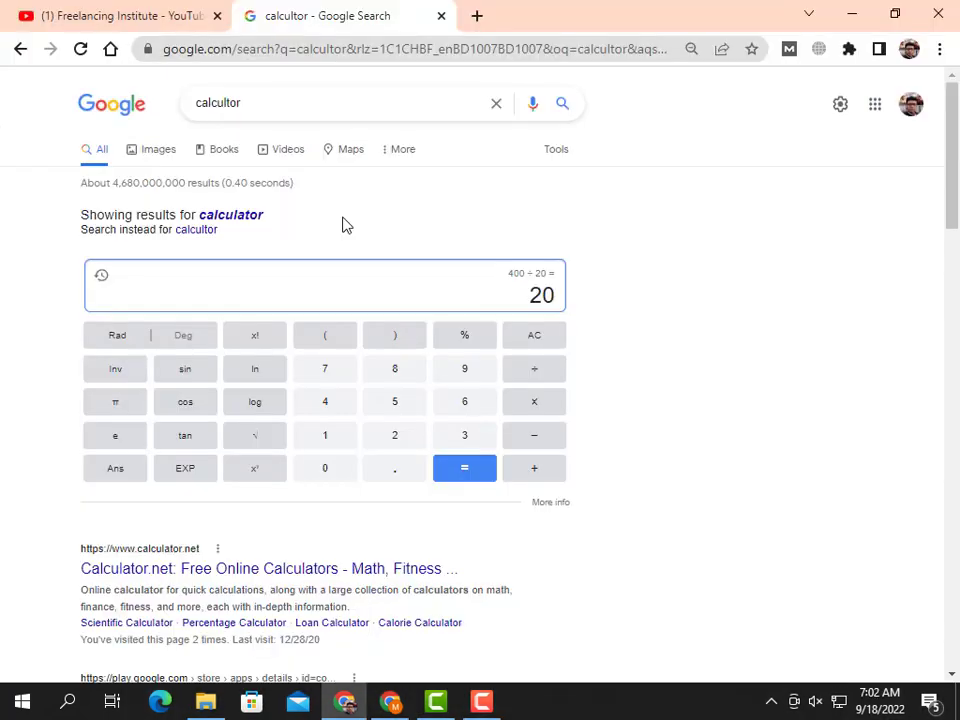
Open a new blank tab in Chrome and close the calculator search tab
left_click(494, 110)
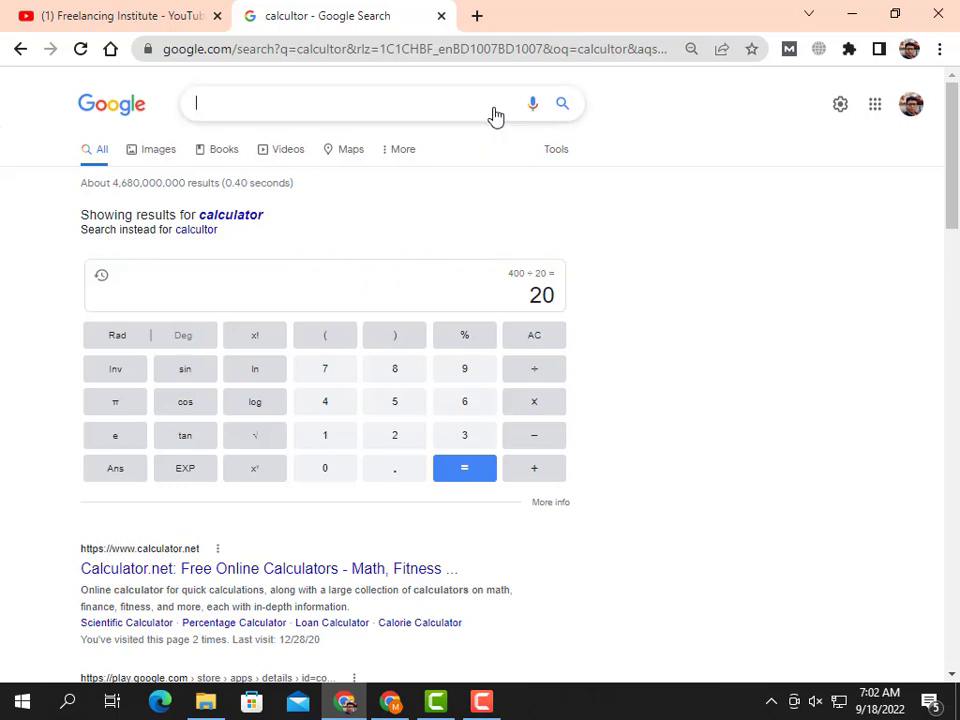
left_click(476, 15)
left_click(442, 16)
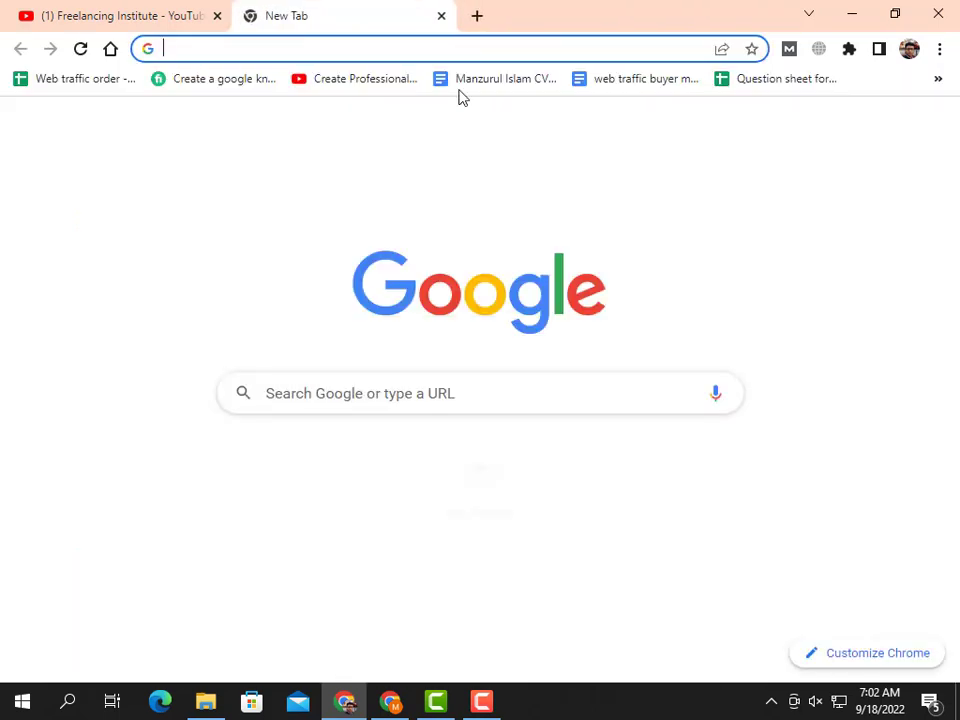